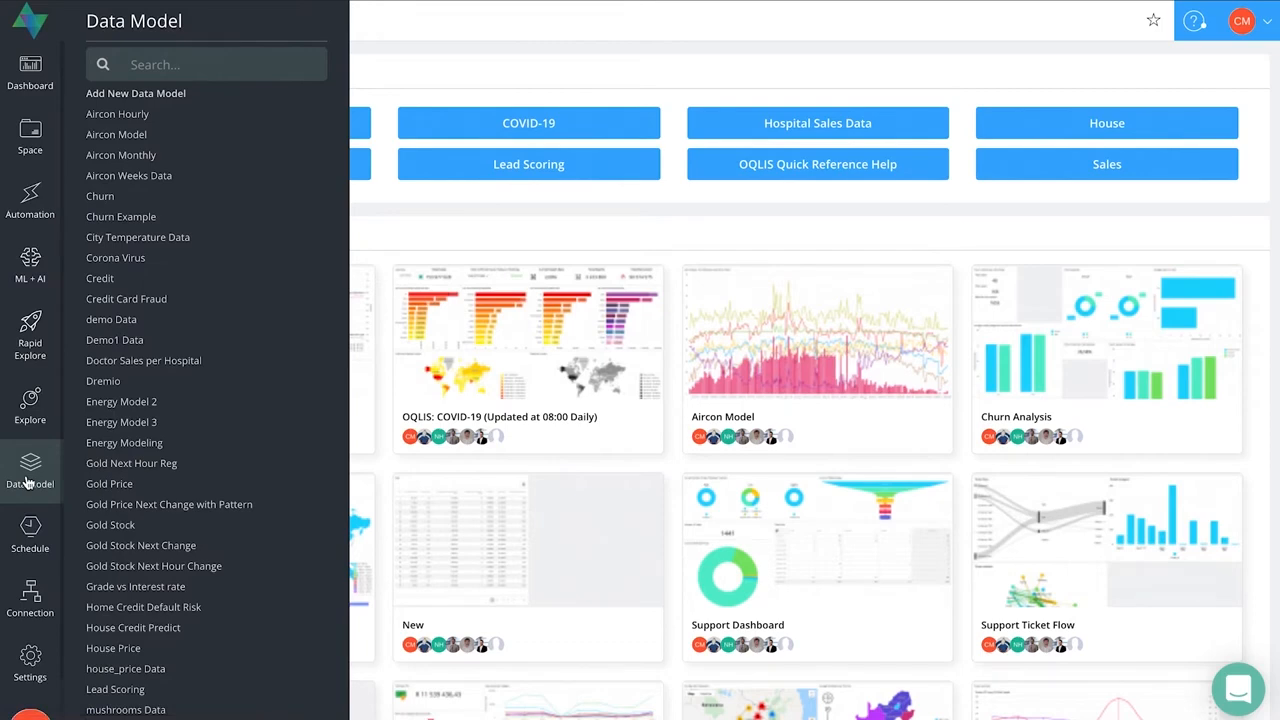
- Open the existing Corona Virus data model, review its query and run it to view the returned data
{"action": "left_click", "coordinate": [28, 482]}
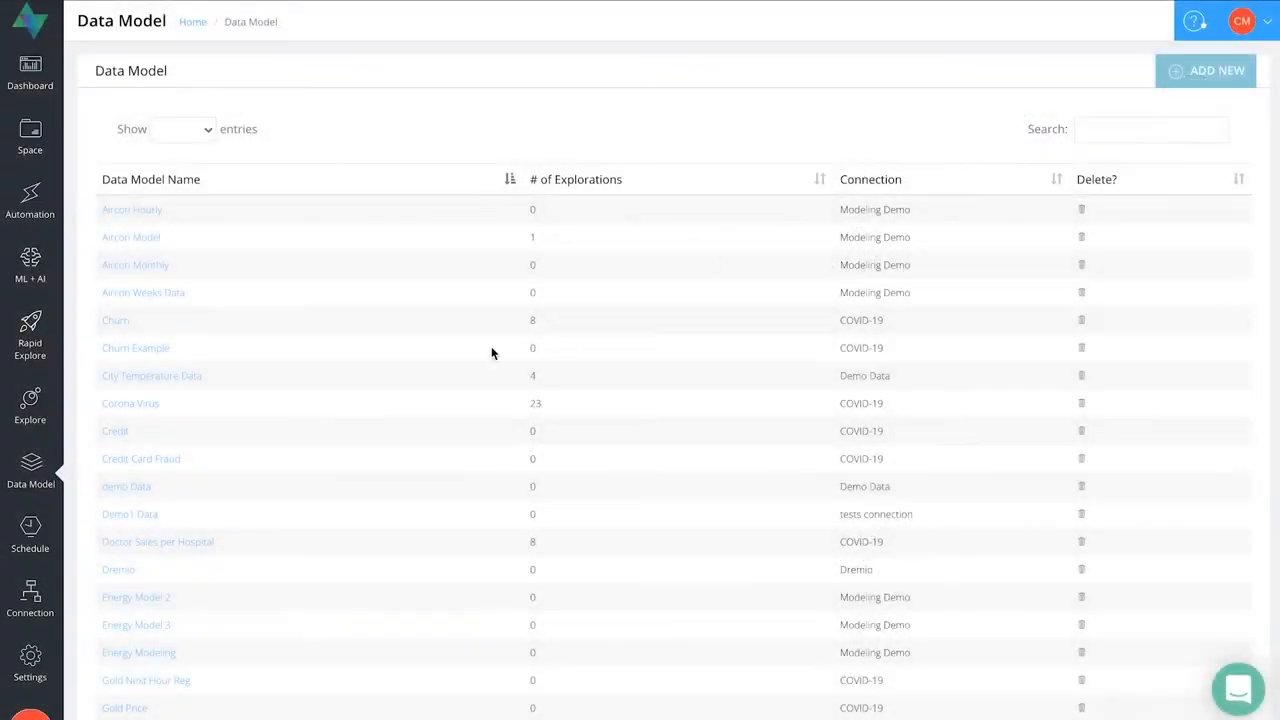
{"action": "left_click", "coordinate": [134, 405]}
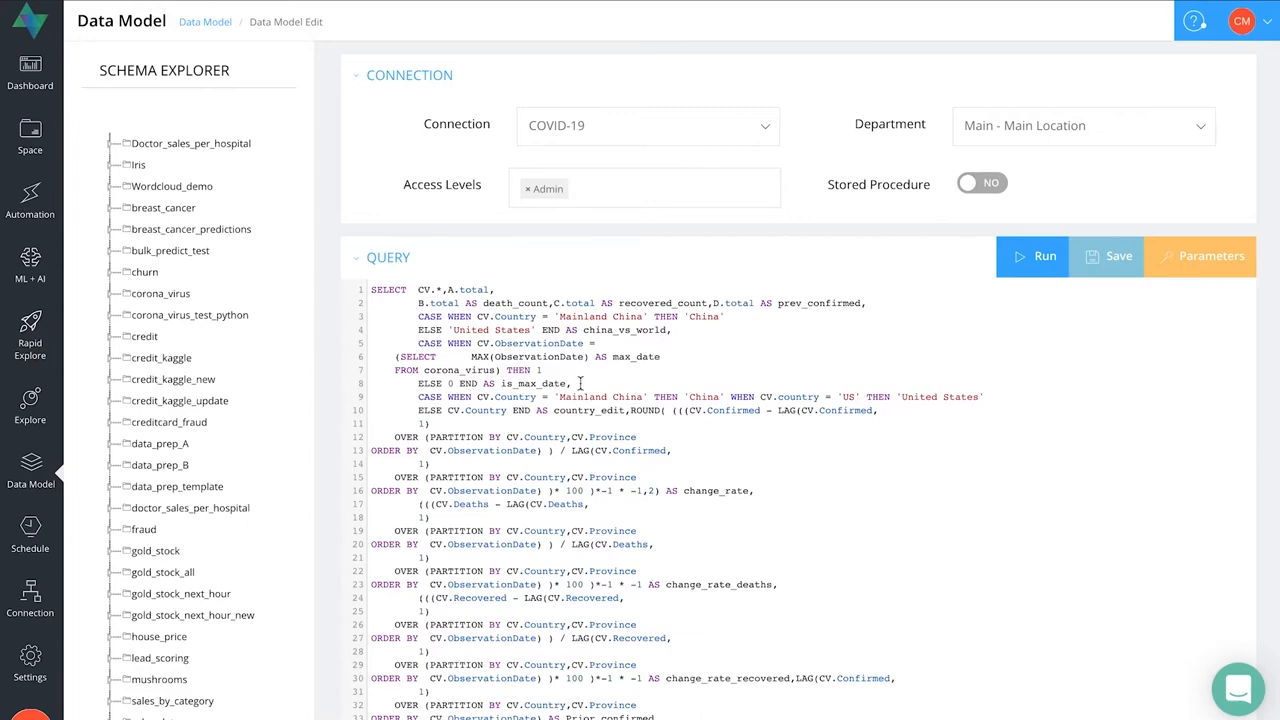
{"action": "scroll", "coordinate": [978, 412], "scroll_direction": "down", "scroll_amount": 3}
{"action": "scroll", "coordinate": [981, 406], "scroll_direction": "up", "scroll_amount": 4}
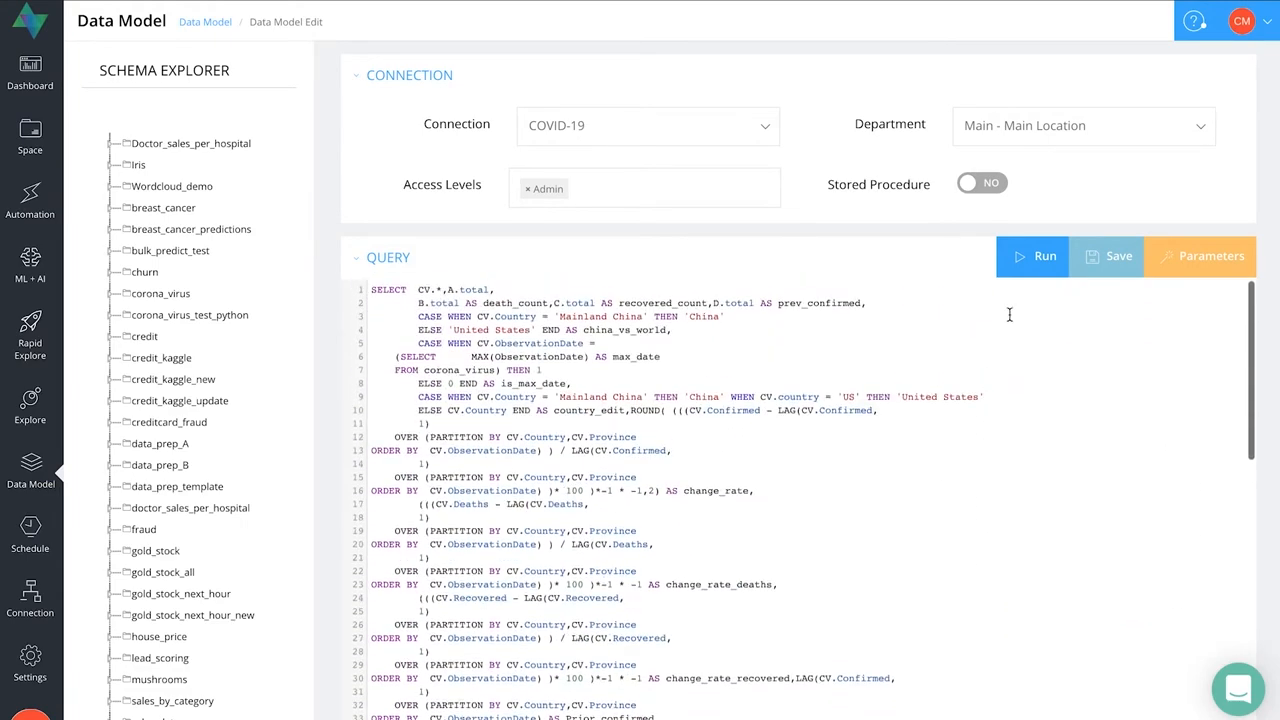
{"action": "left_click", "coordinate": [1031, 262]}
{"action": "scroll", "coordinate": [843, 146], "scroll_direction": "down", "scroll_amount": 1}
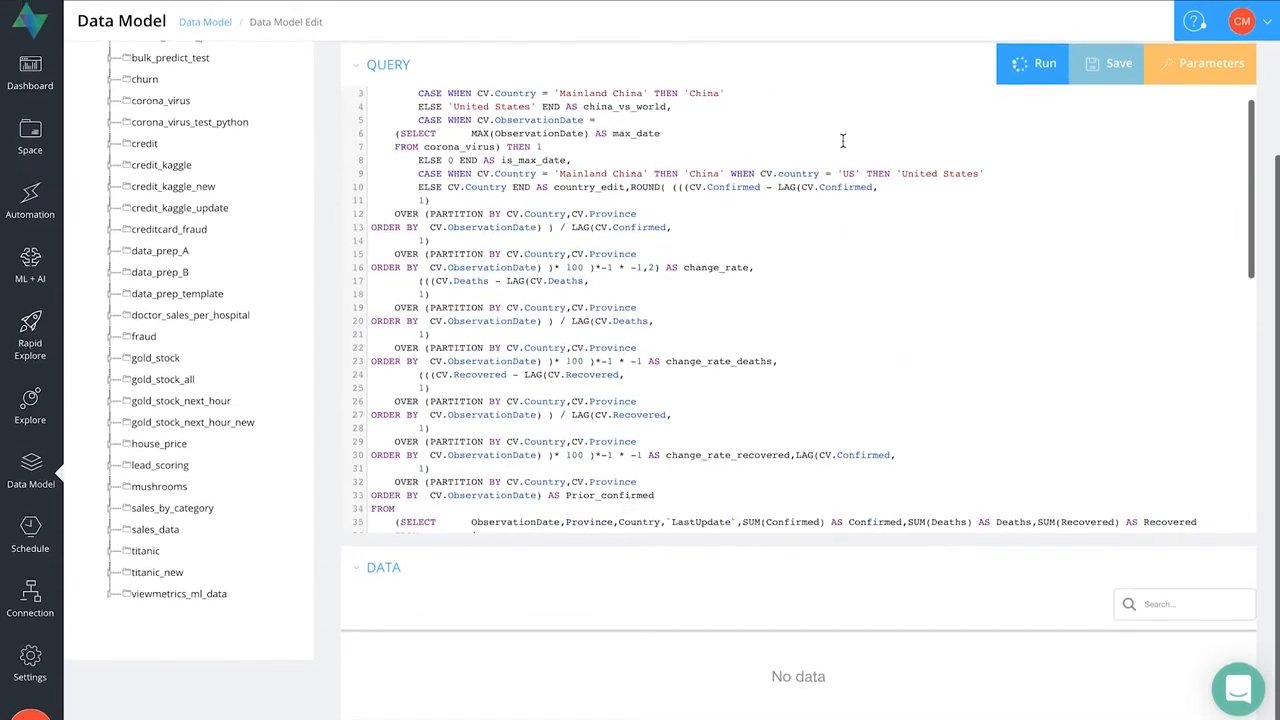
{"action": "scroll", "coordinate": [757, 487], "scroll_direction": "down", "scroll_amount": 5}
{"action": "scroll", "coordinate": [737, 582], "scroll_direction": "down", "scroll_amount": 2}
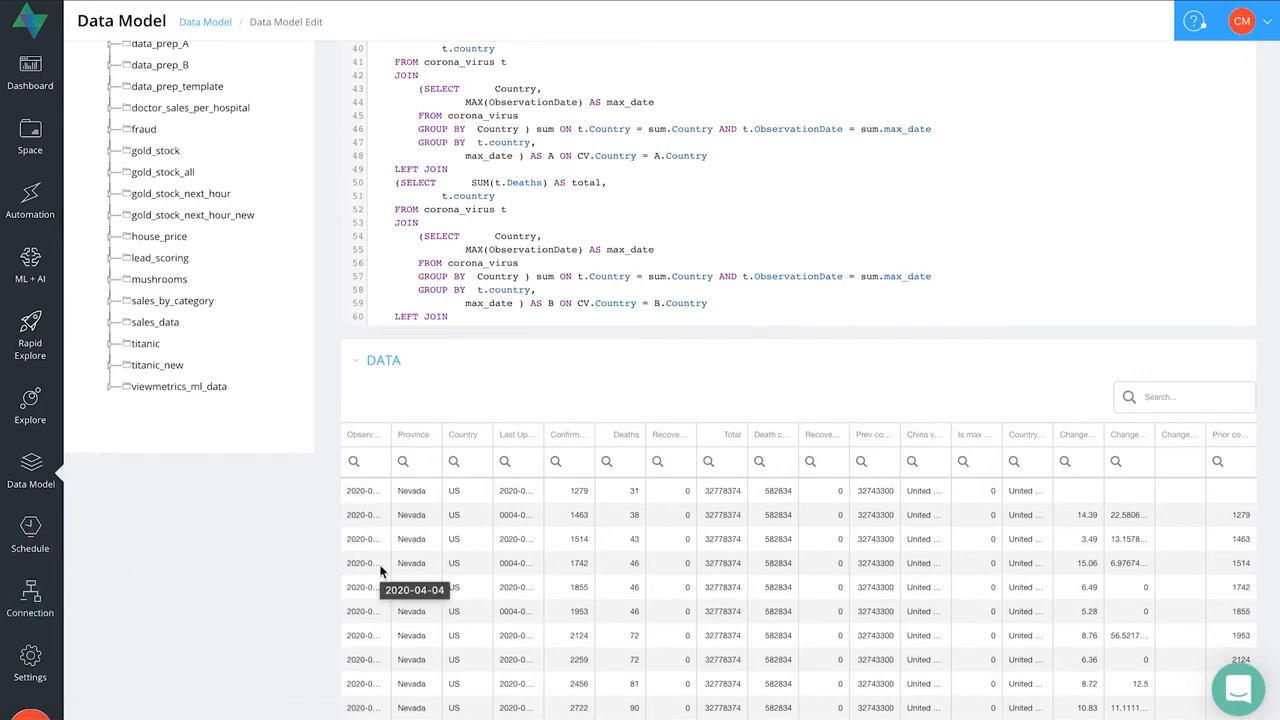
- Open the new MySQL connection form to view the connection details it requires
{"action": "key", "text": "ctrl+Tab"}
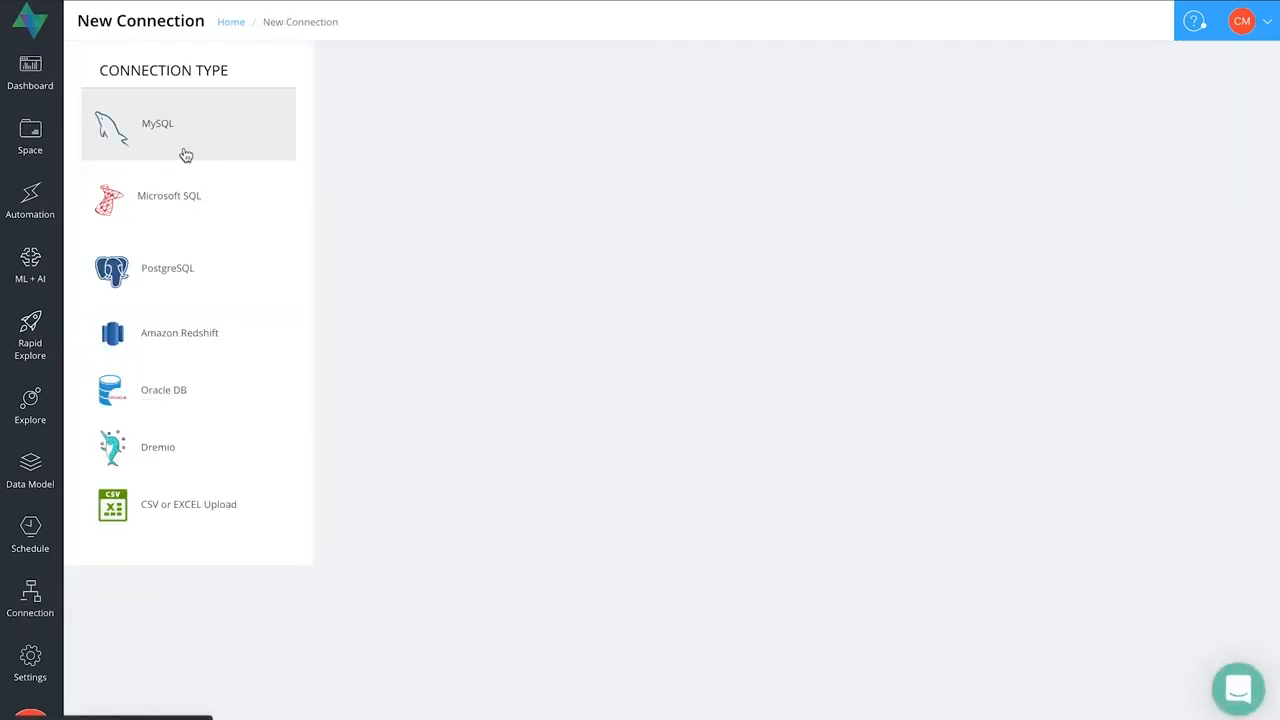
{"action": "left_click", "coordinate": [183, 142]}
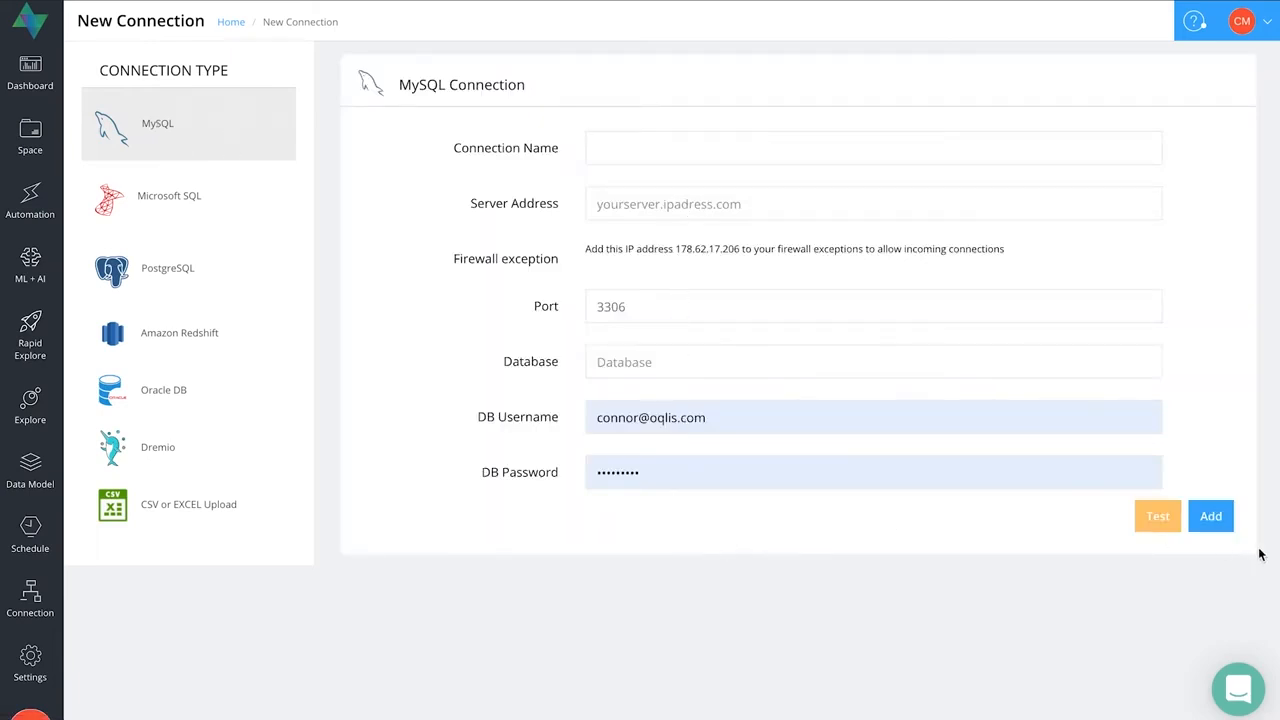
{"action": "left_click", "coordinate": [1215, 520]}
- Start a new data model and set its connection to Demo Data
{"action": "left_click", "coordinate": [55, 480]}
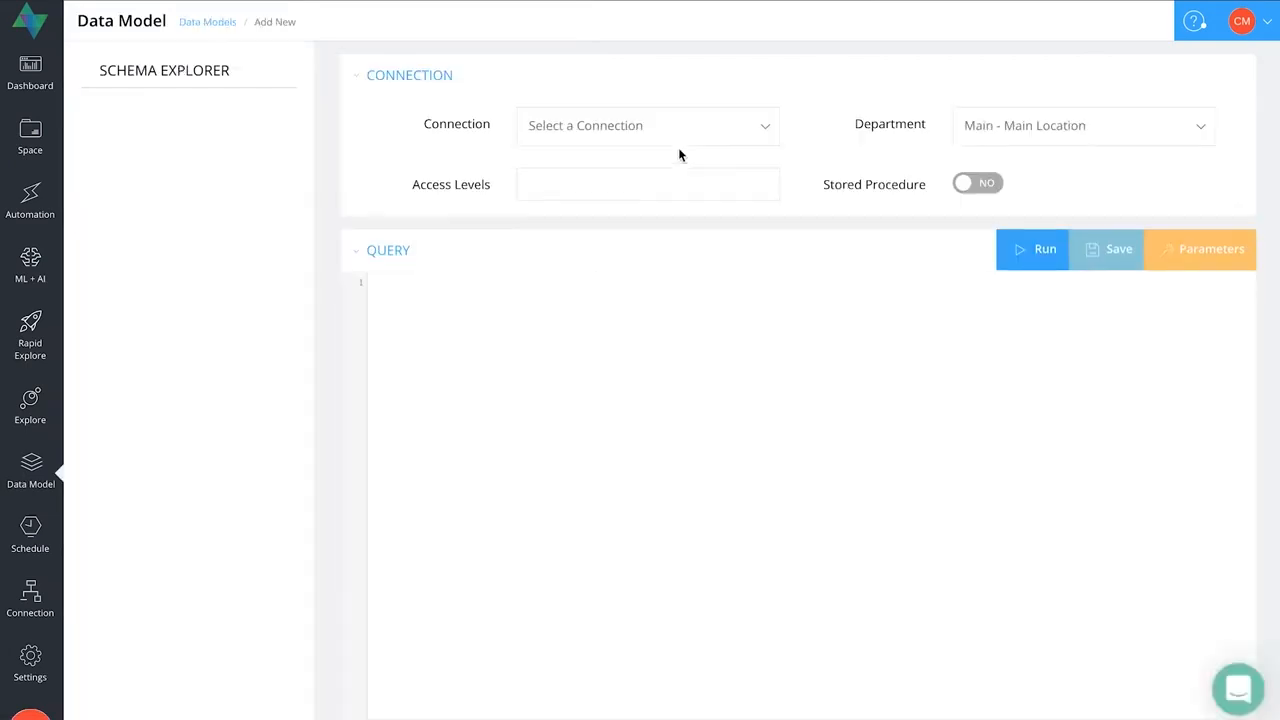
{"action": "left_click", "coordinate": [763, 135]}
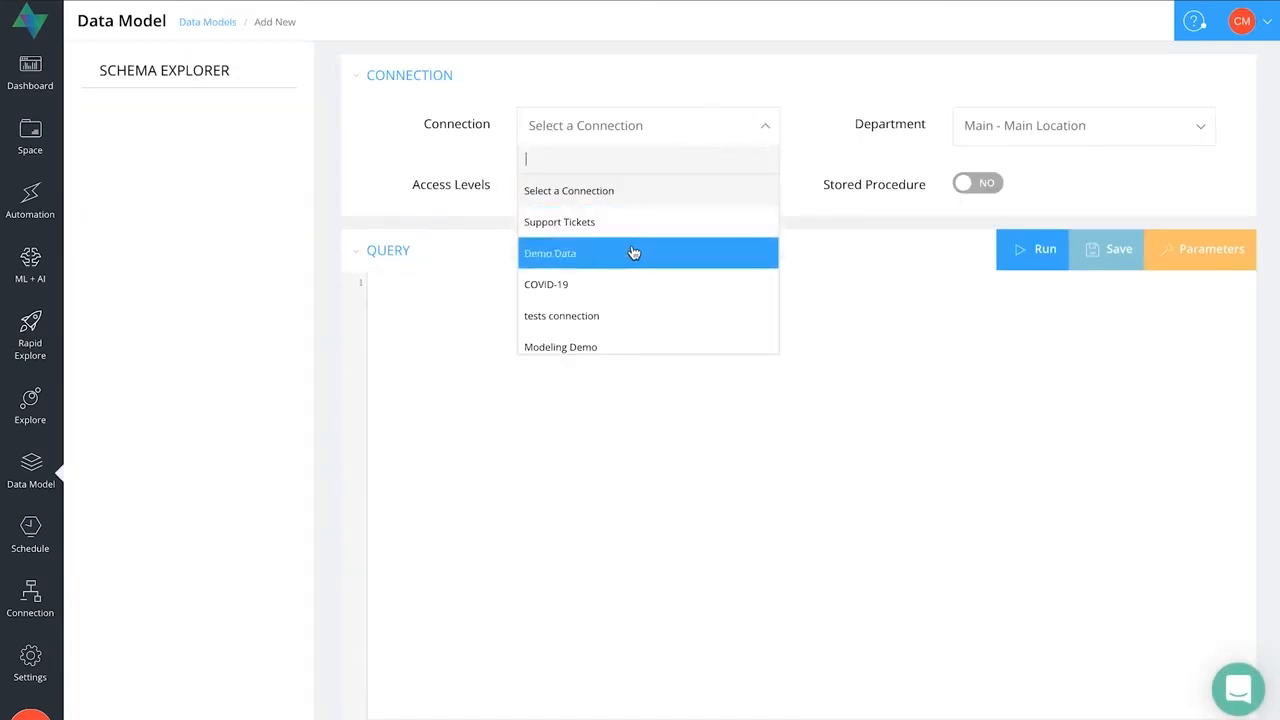
{"action": "left_click", "coordinate": [561, 262]}
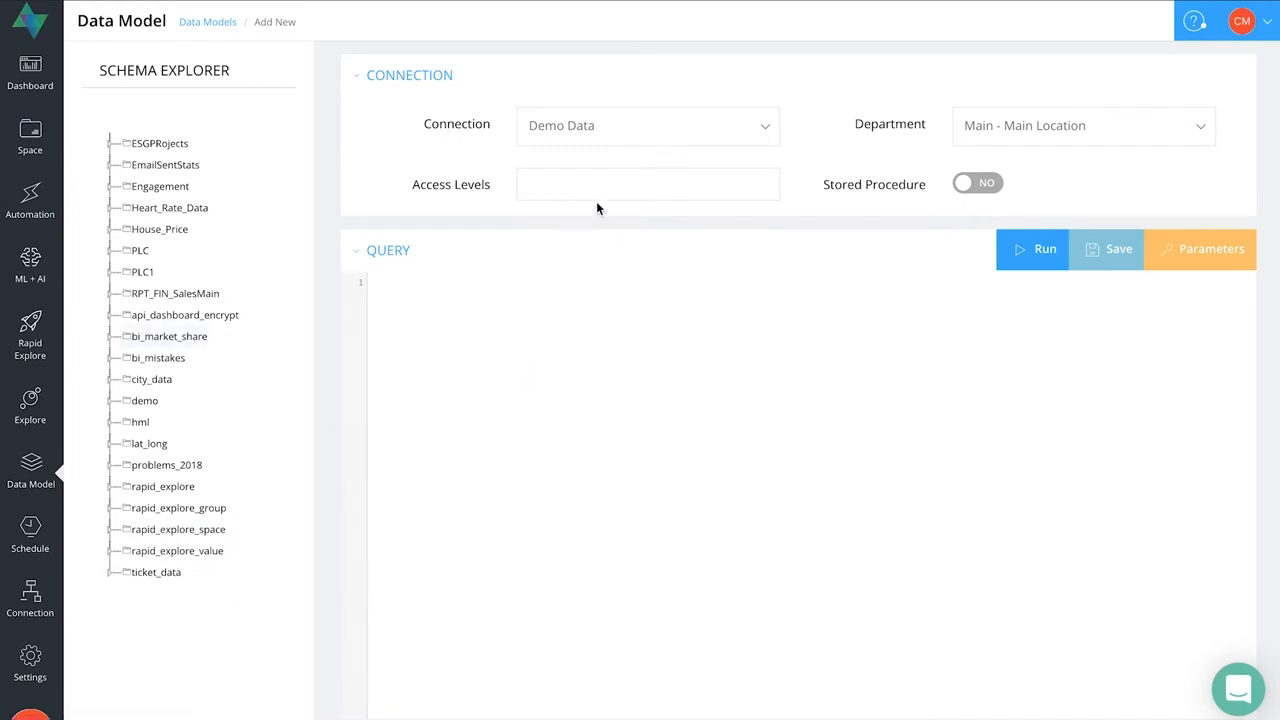
- View the available access level and department options for the new data model
{"action": "left_click", "coordinate": [565, 190]}
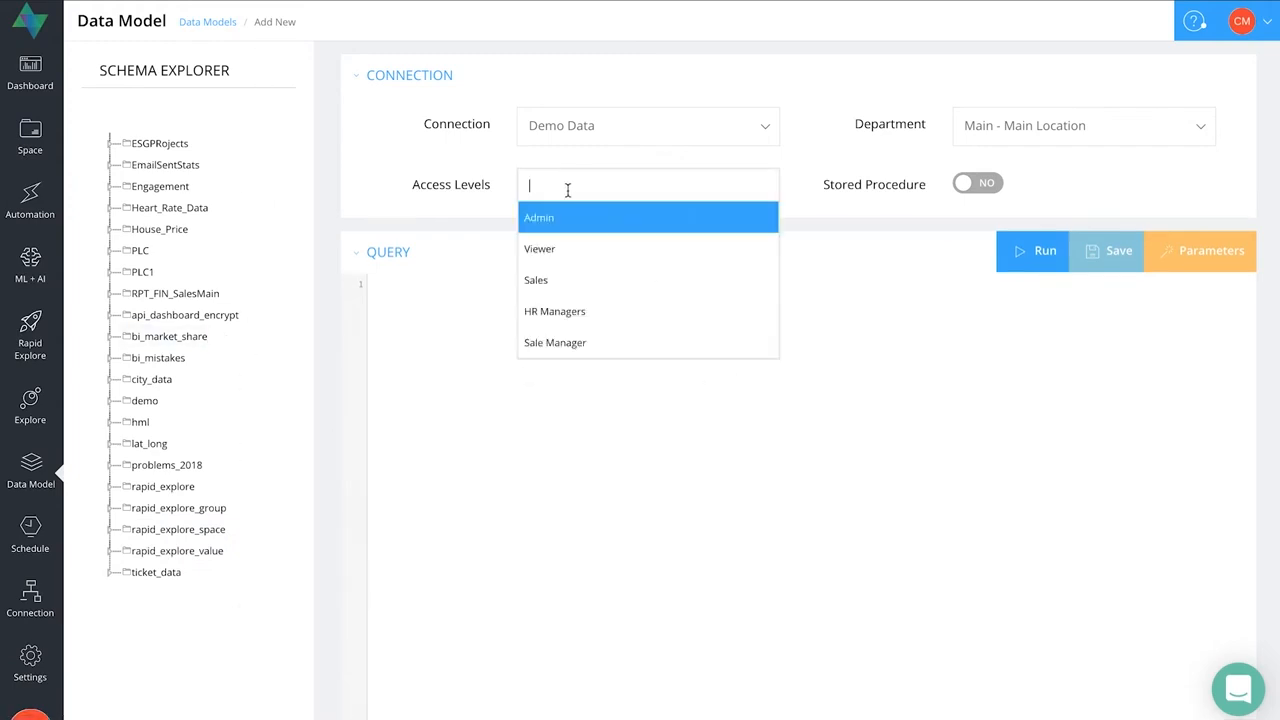
{"action": "left_click", "coordinate": [949, 329]}
{"action": "left_click", "coordinate": [1170, 128]}
- Write the query SELECT * FROM House_Price for the new data model and run it
{"action": "left_click", "coordinate": [963, 554]}
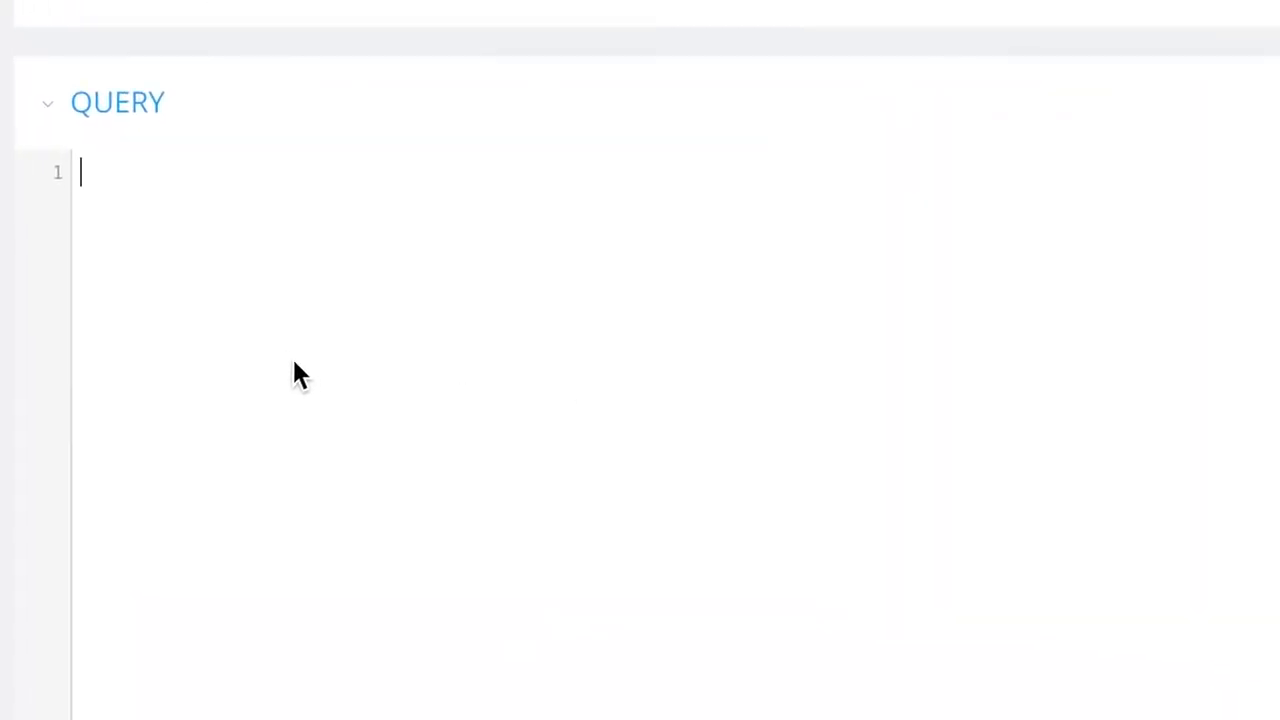
{"action": "type", "text": "SELECT"}
{"action": "key", "text": "BackSpace"}
{"action": "key", "text": "BackSpace"}
{"action": "type", "text": "ECT * FROM"}
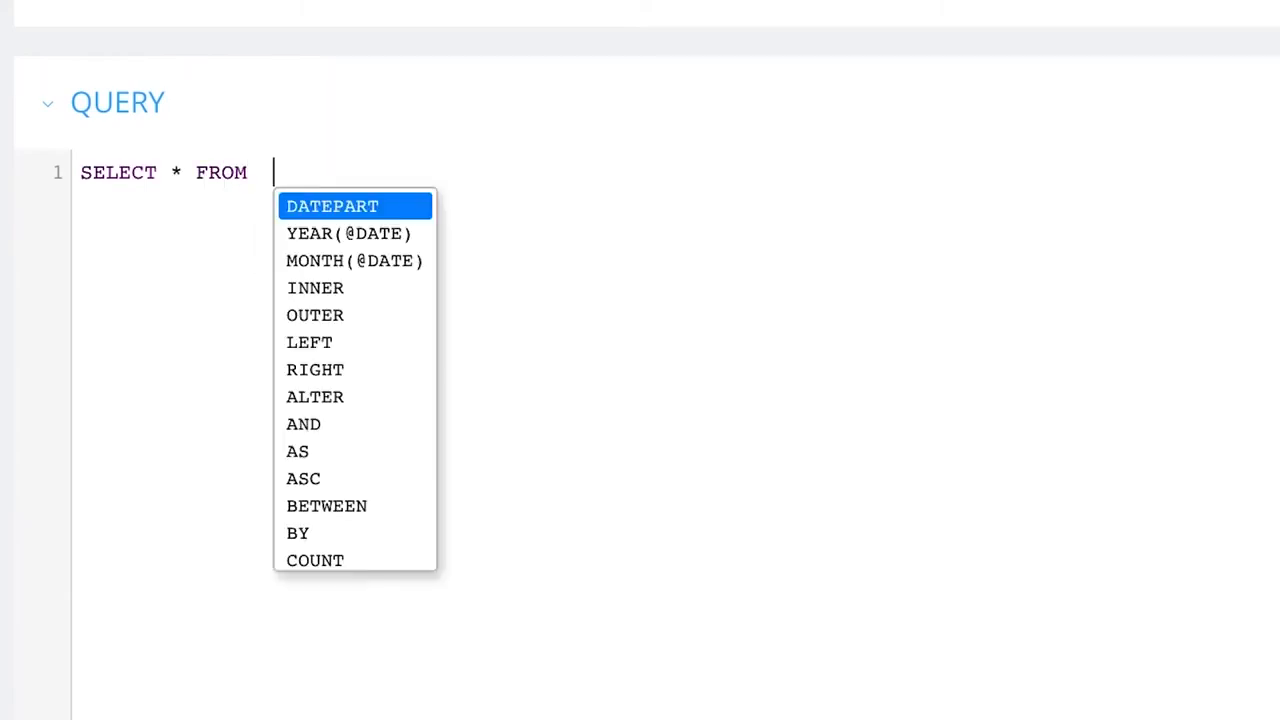
{"action": "key", "text": "BackSpace"}
{"action": "type", "text": "House_"}
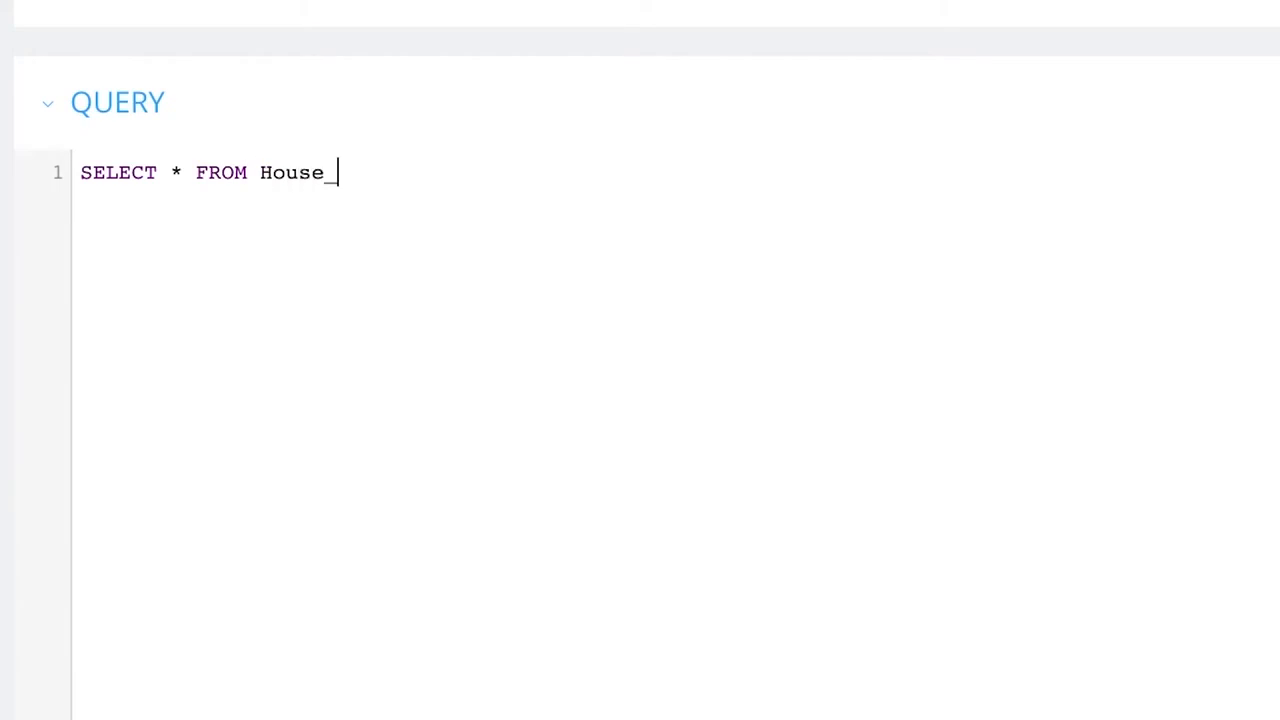
{"action": "type", "text": "Price"}
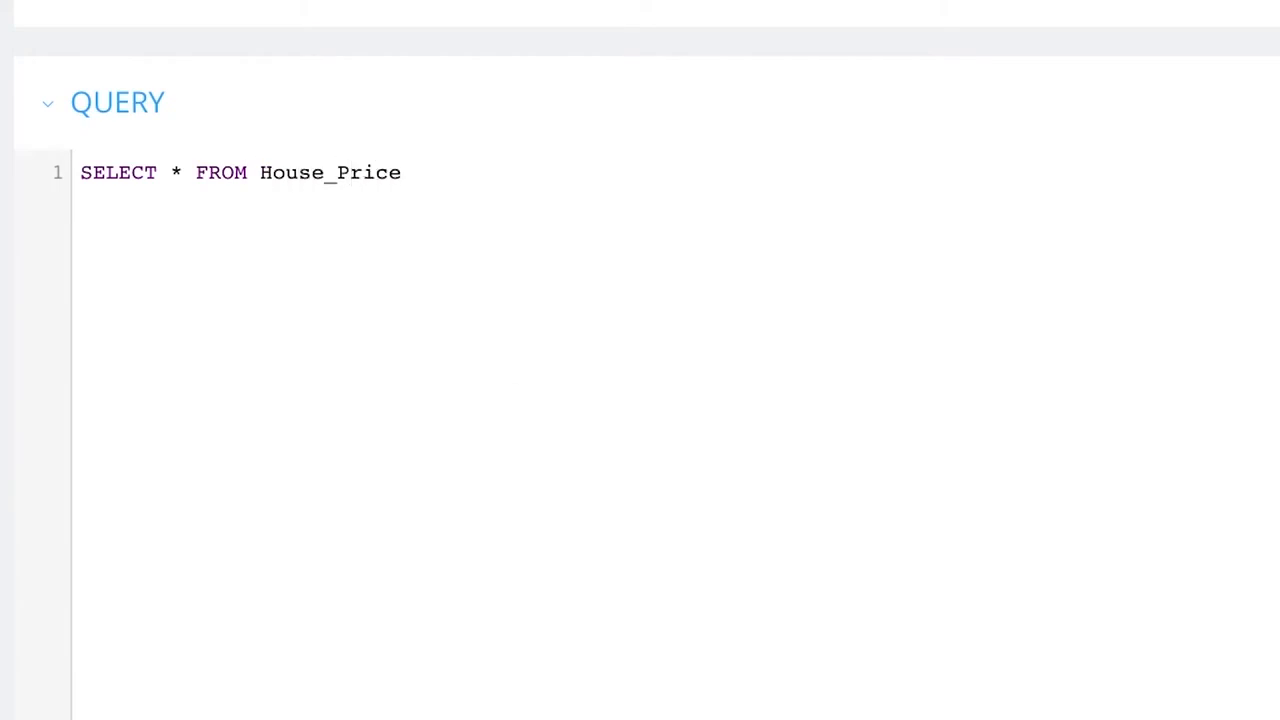
{"action": "left_click", "coordinate": [1032, 253]}
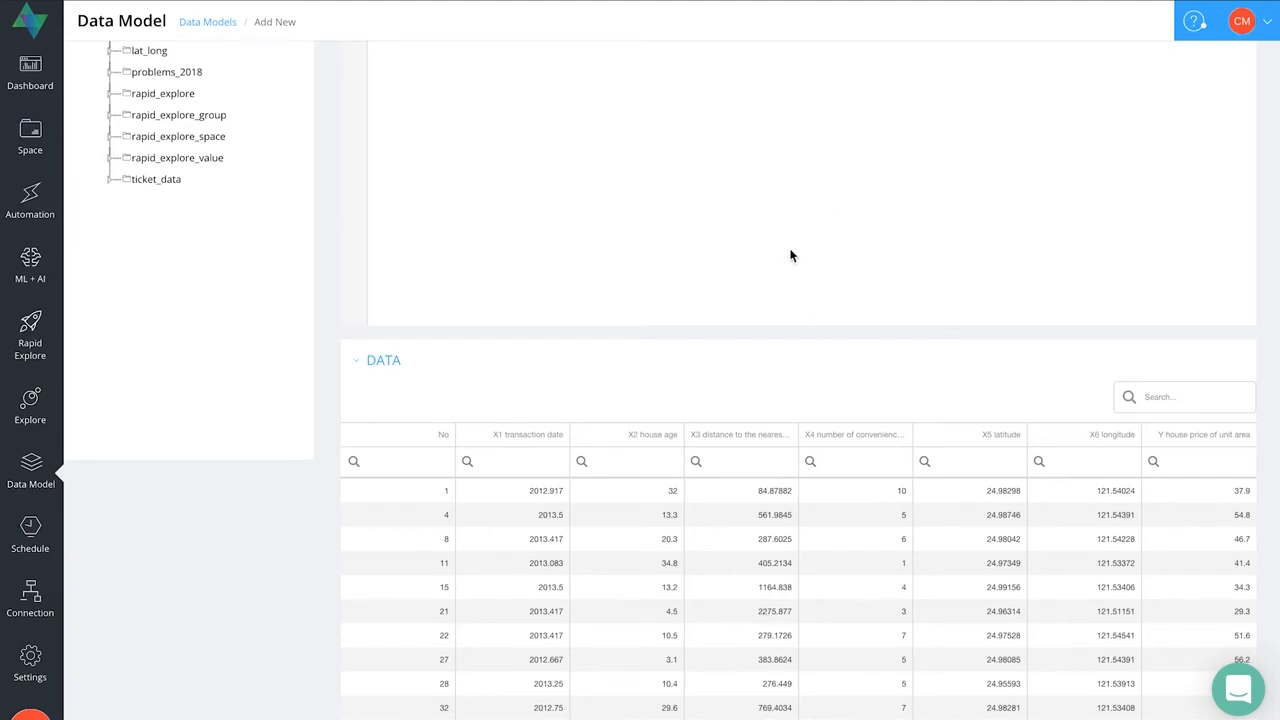
- Expand the House_Price table in the schema explorer and replace the asterisk in the query with the No column
{"action": "scroll", "coordinate": [790, 255], "scroll_direction": "up", "scroll_amount": 5}
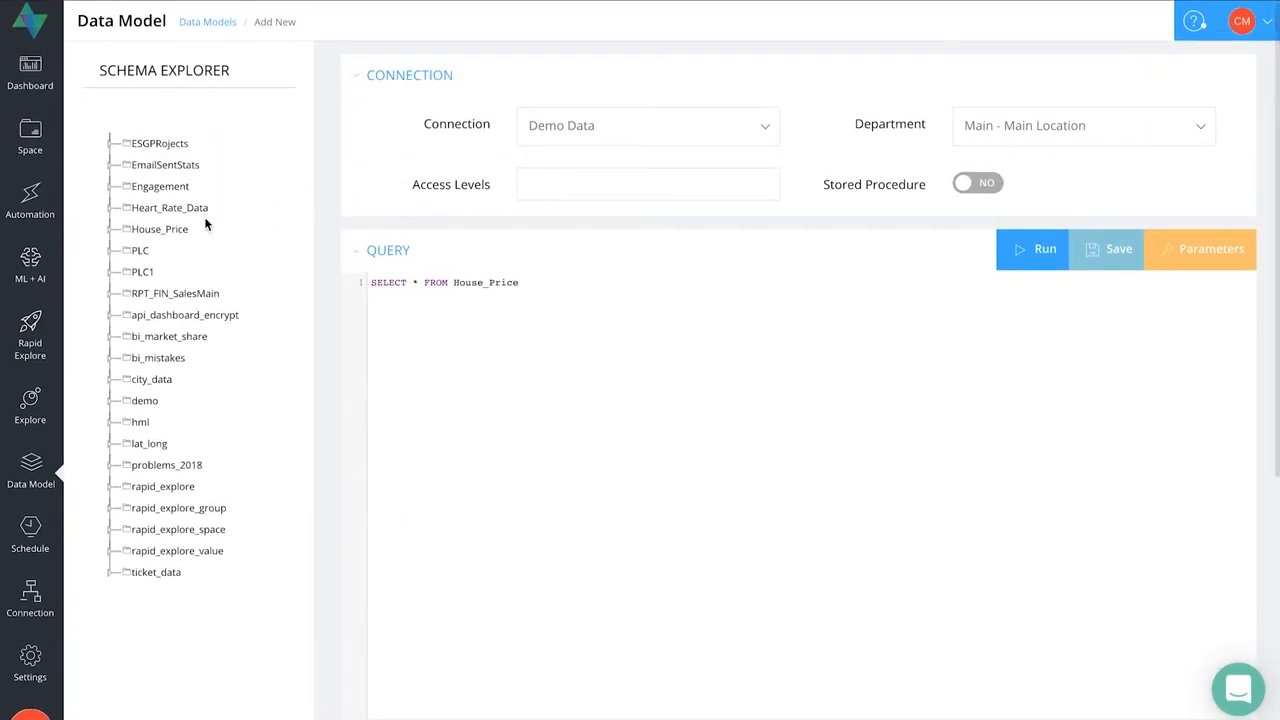
{"action": "left_click", "coordinate": [116, 230]}
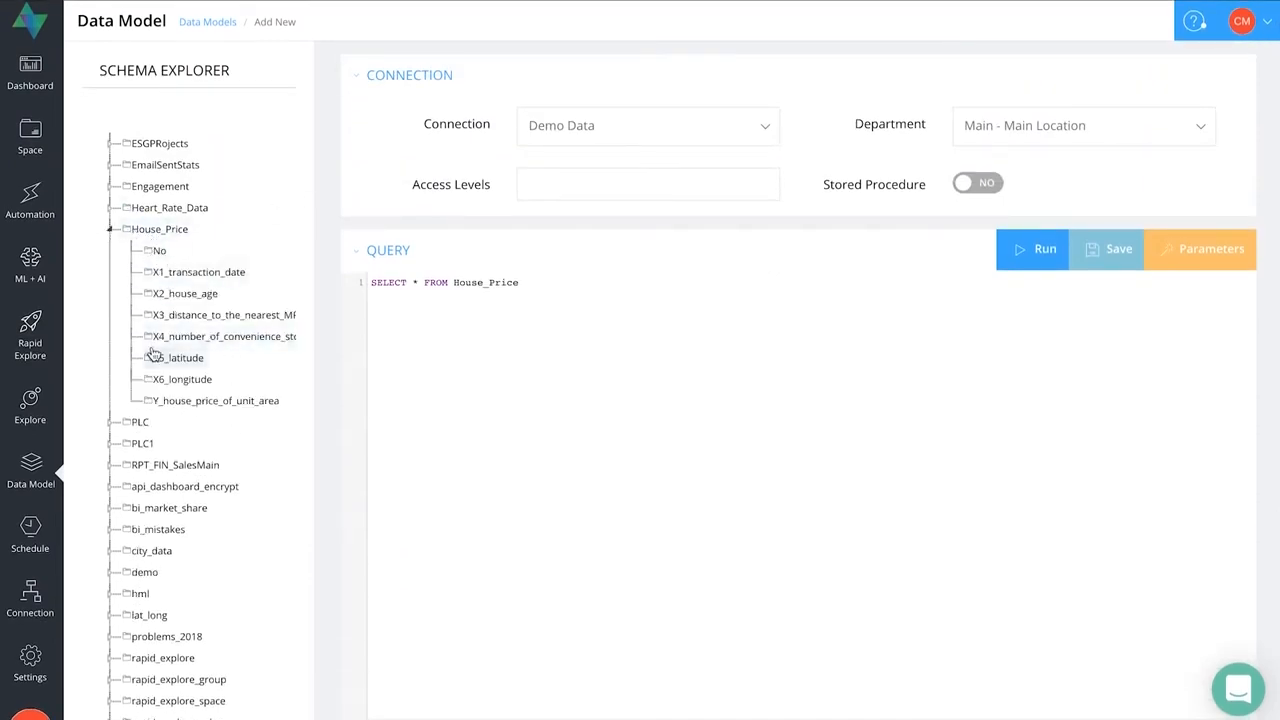
{"action": "double_click", "coordinate": [417, 282]}
{"action": "type", "text": "NO"}
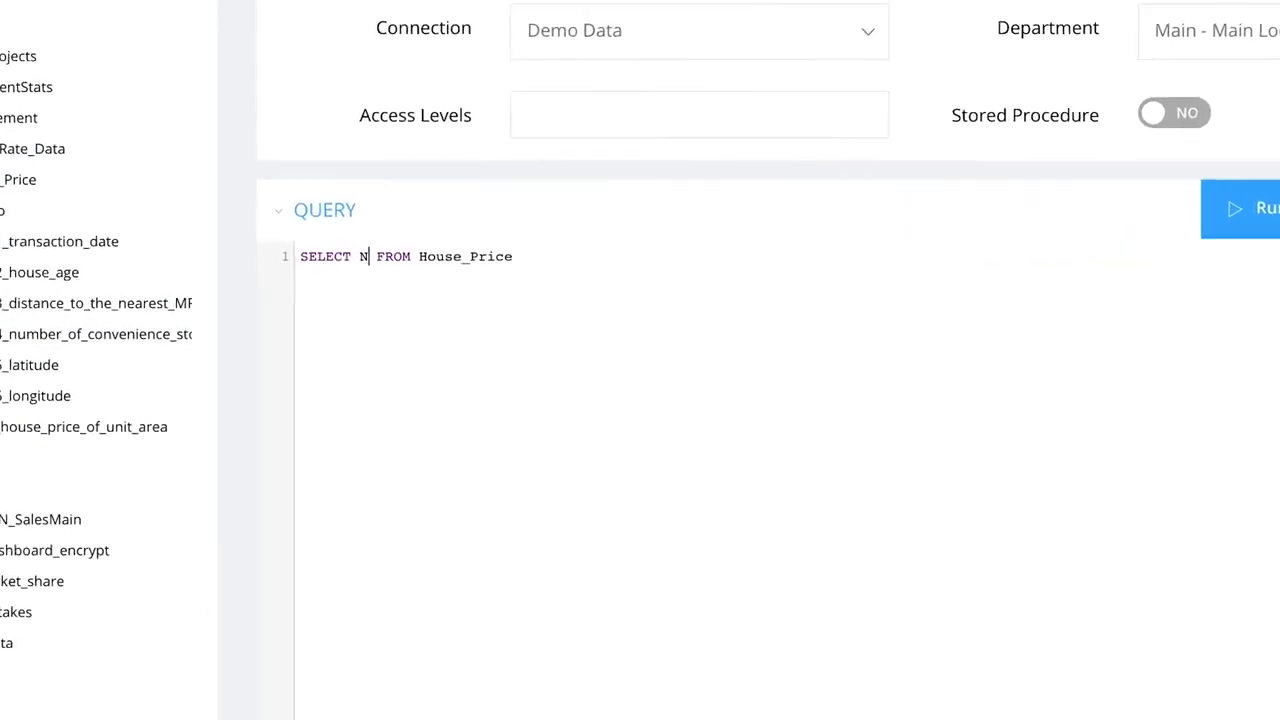
{"action": "key", "text": "BackSpace"}
{"action": "type", "text": "T,"}
{"action": "key", "text": "BackSpace"}
{"action": "key", "text": "BackSpace"}
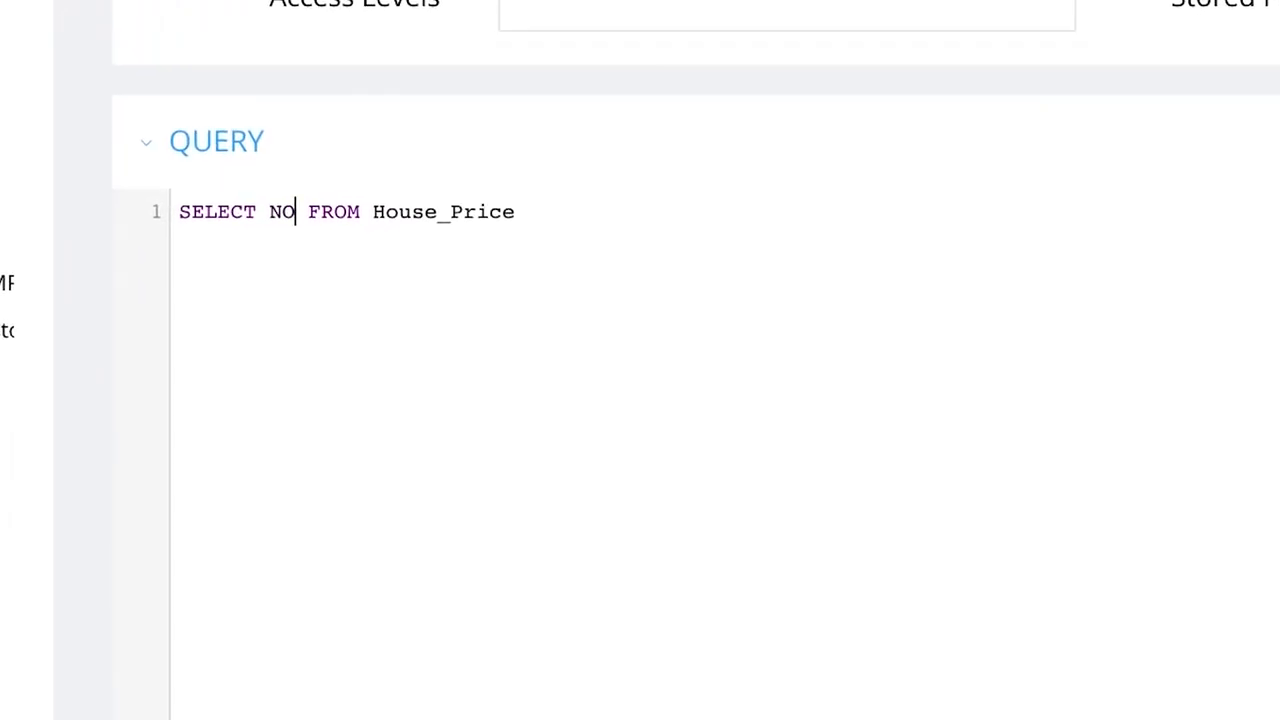
{"action": "key", "text": "BackSpace"}
{"action": "type", "text": "o,"}
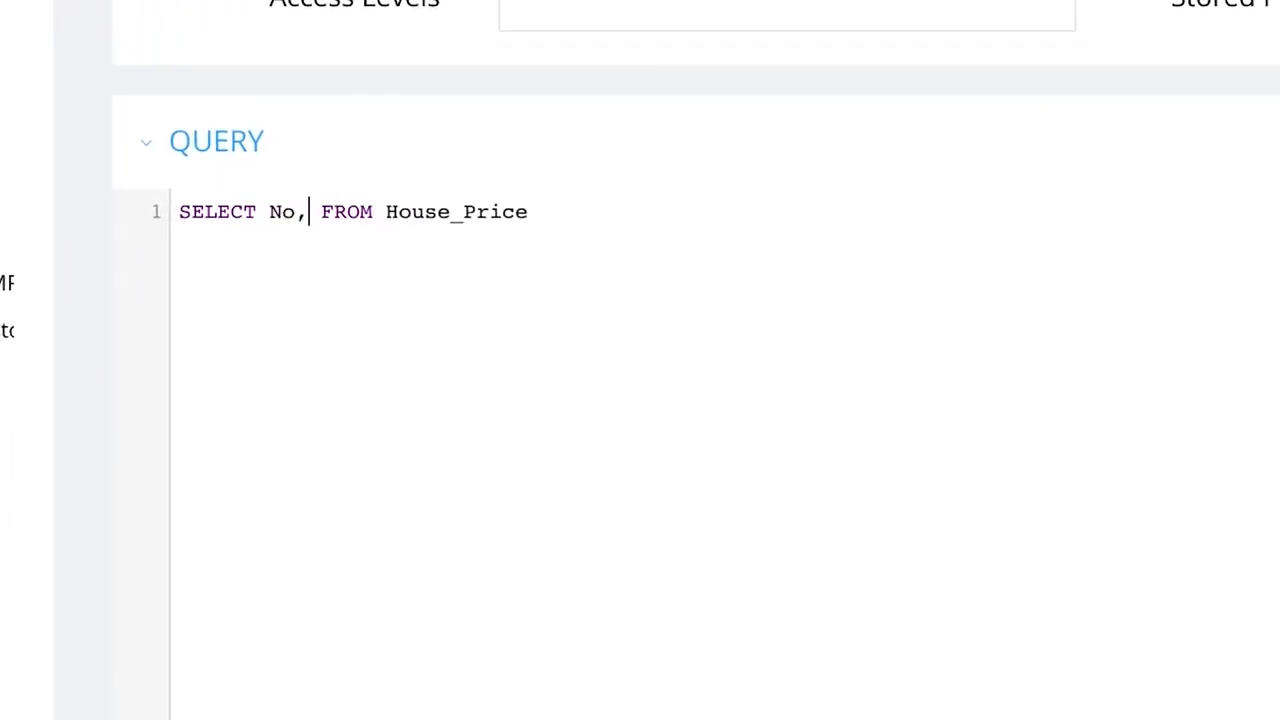
{"action": "key", "text": "ctrl+space"}
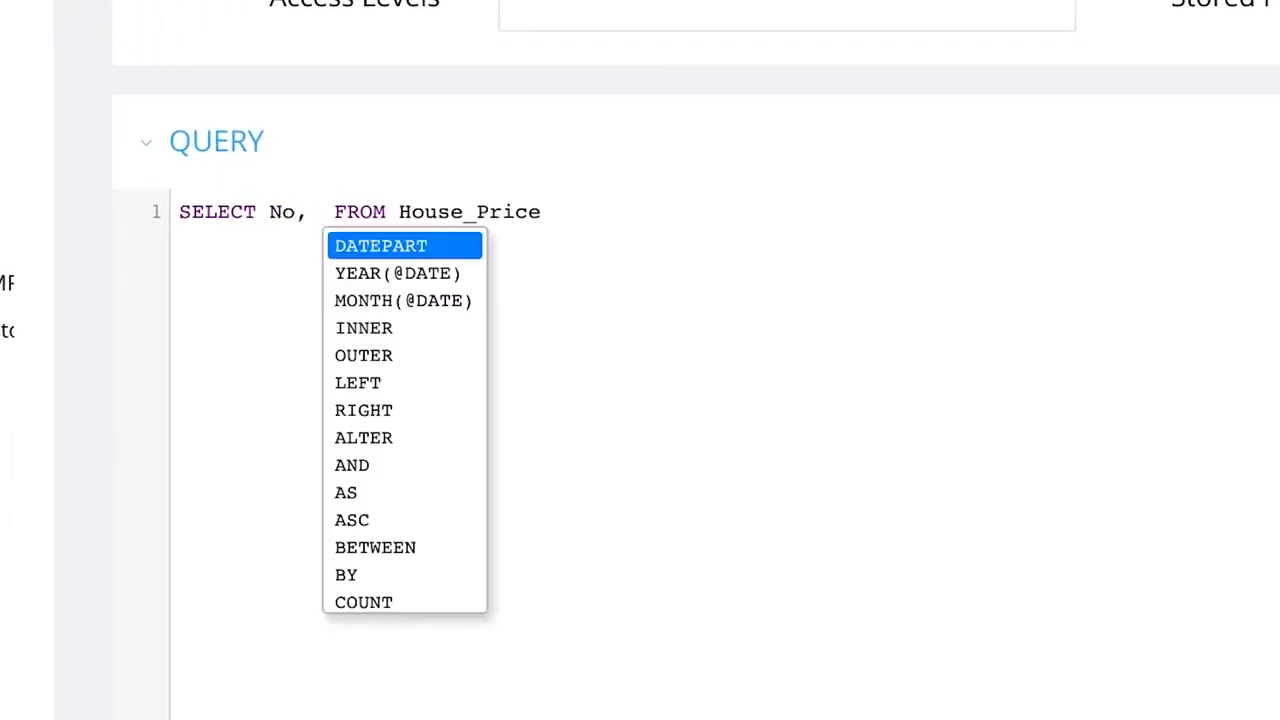
- Add X1_transaction_date after No in the query's SELECT list, followed by a comma
{"action": "type", "text": "X1_"}
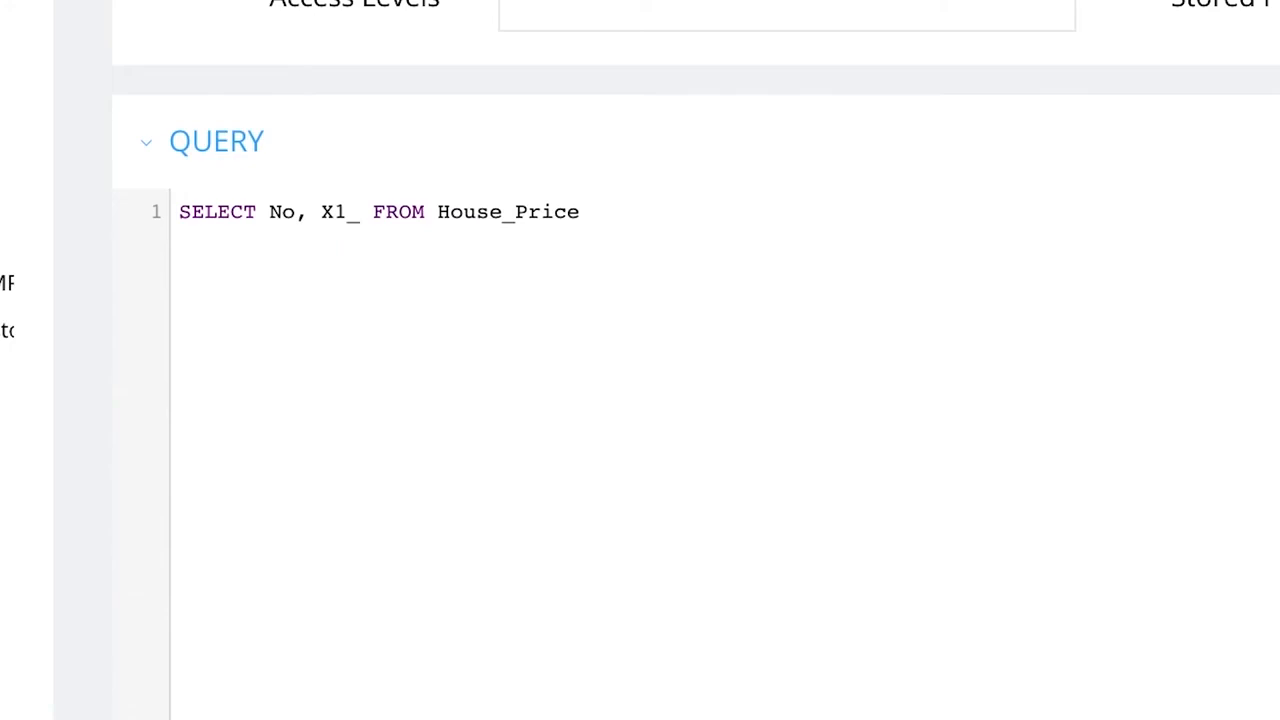
{"action": "type", "text": "trans"}
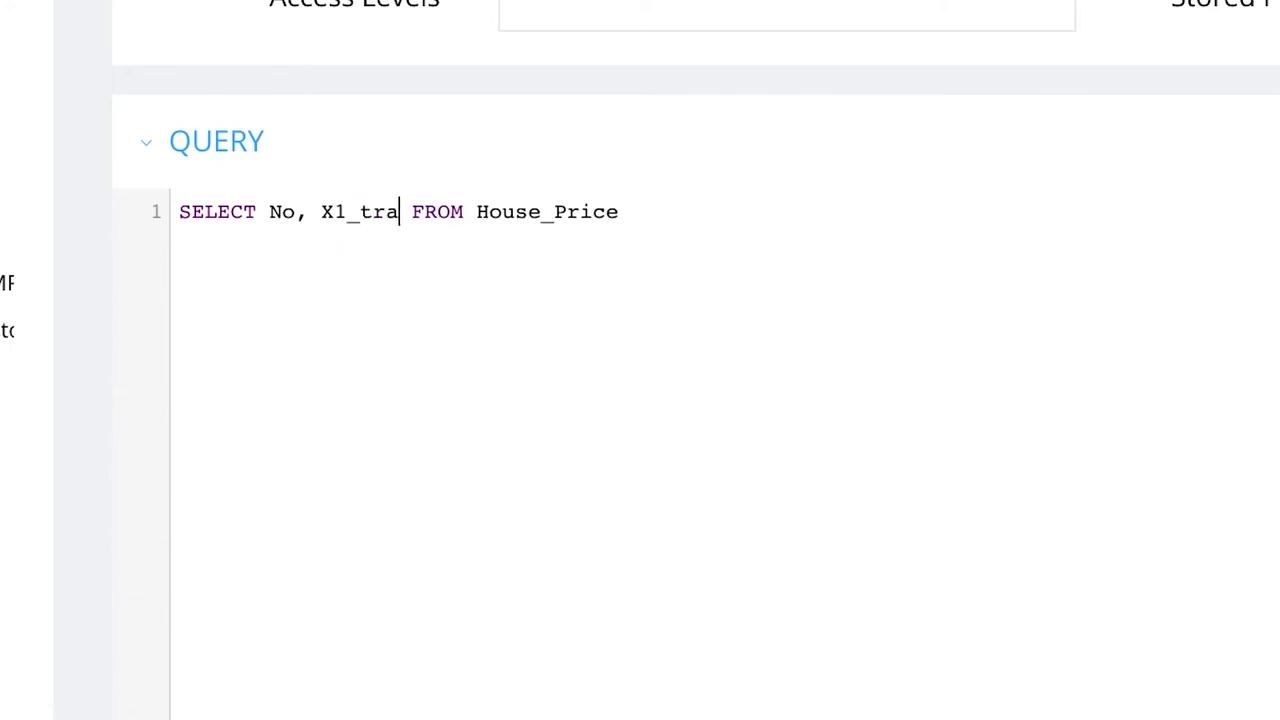
{"action": "type", "text": "action_dat"}
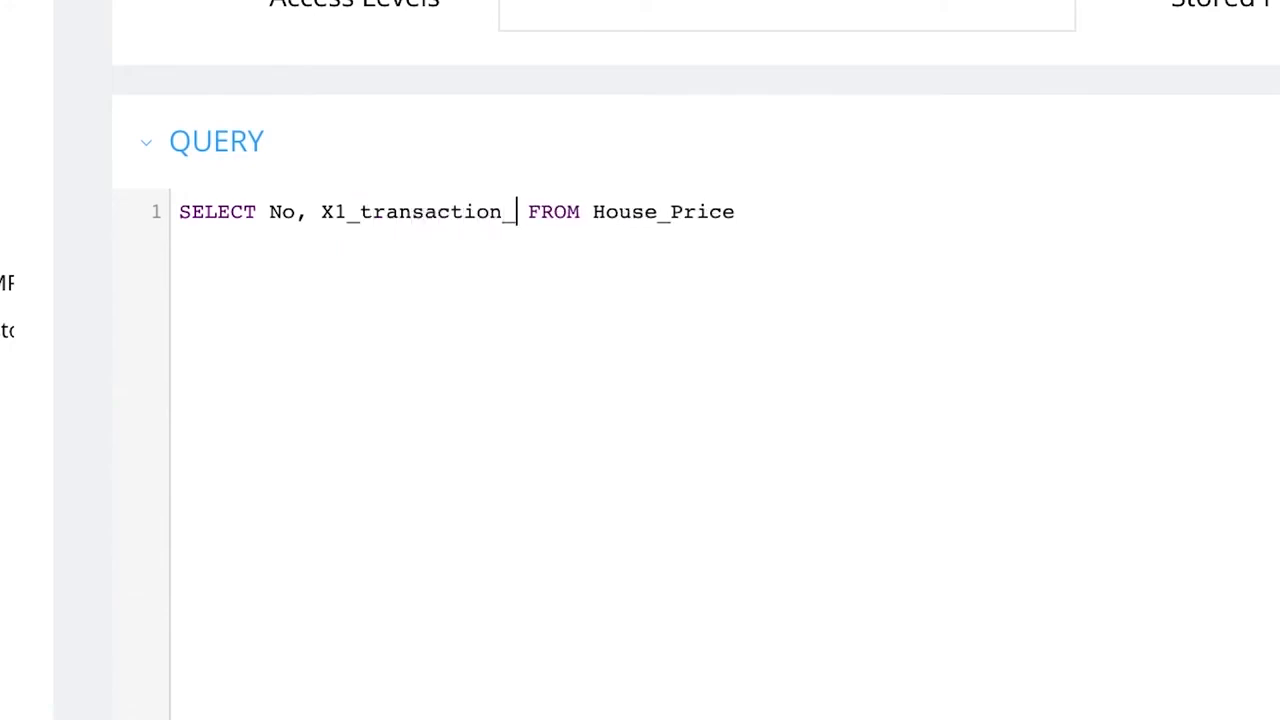
{"action": "type", "text": "e, "}
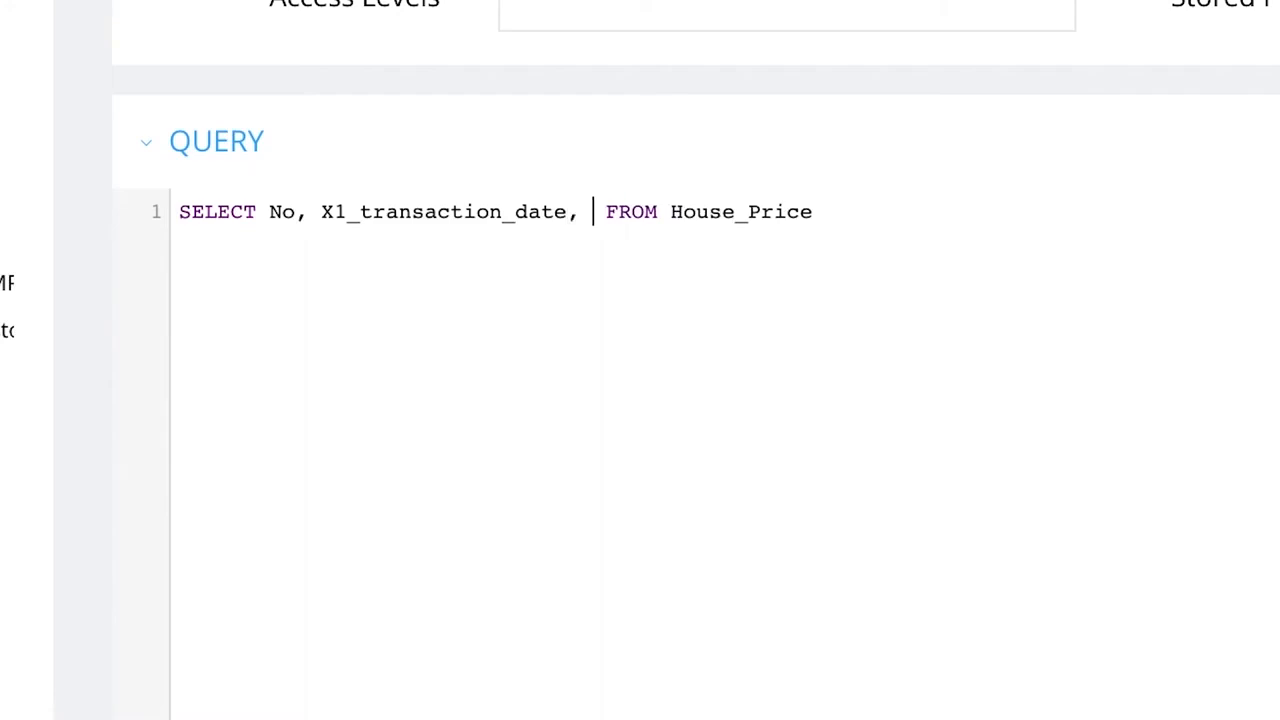
{"action": "type", "text": "X2_"}
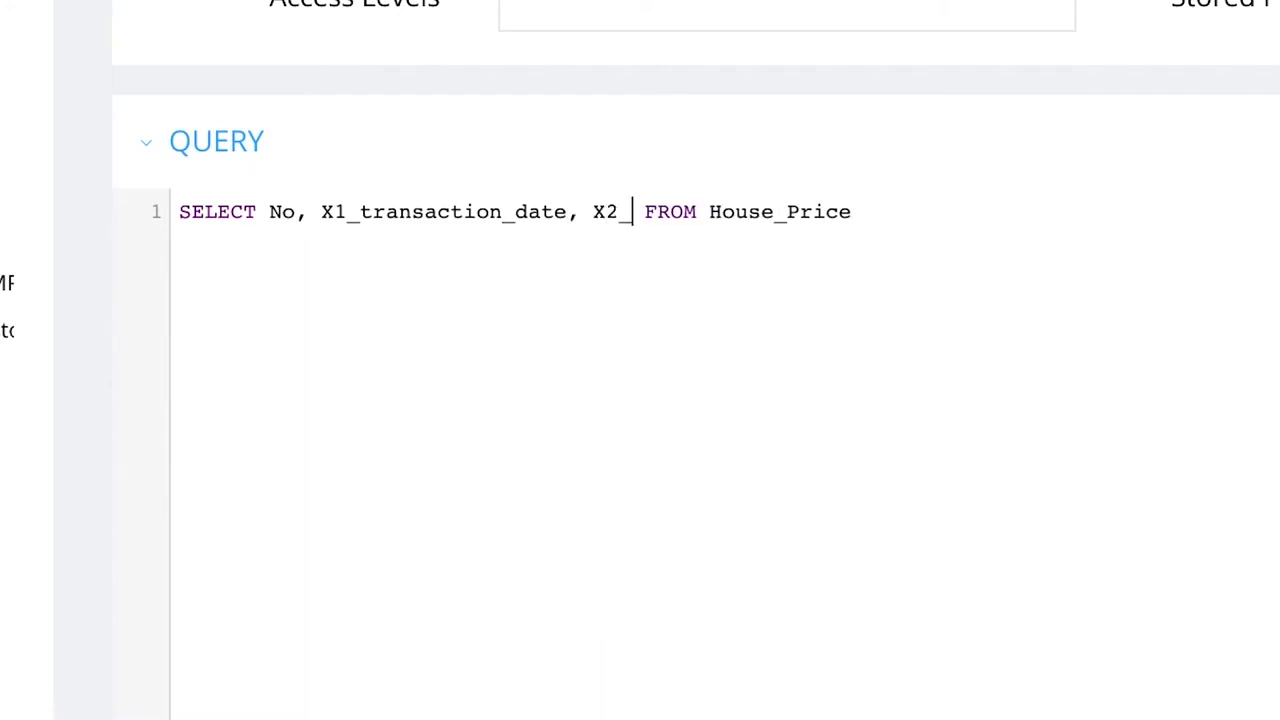
{"action": "type", "text": "house"}
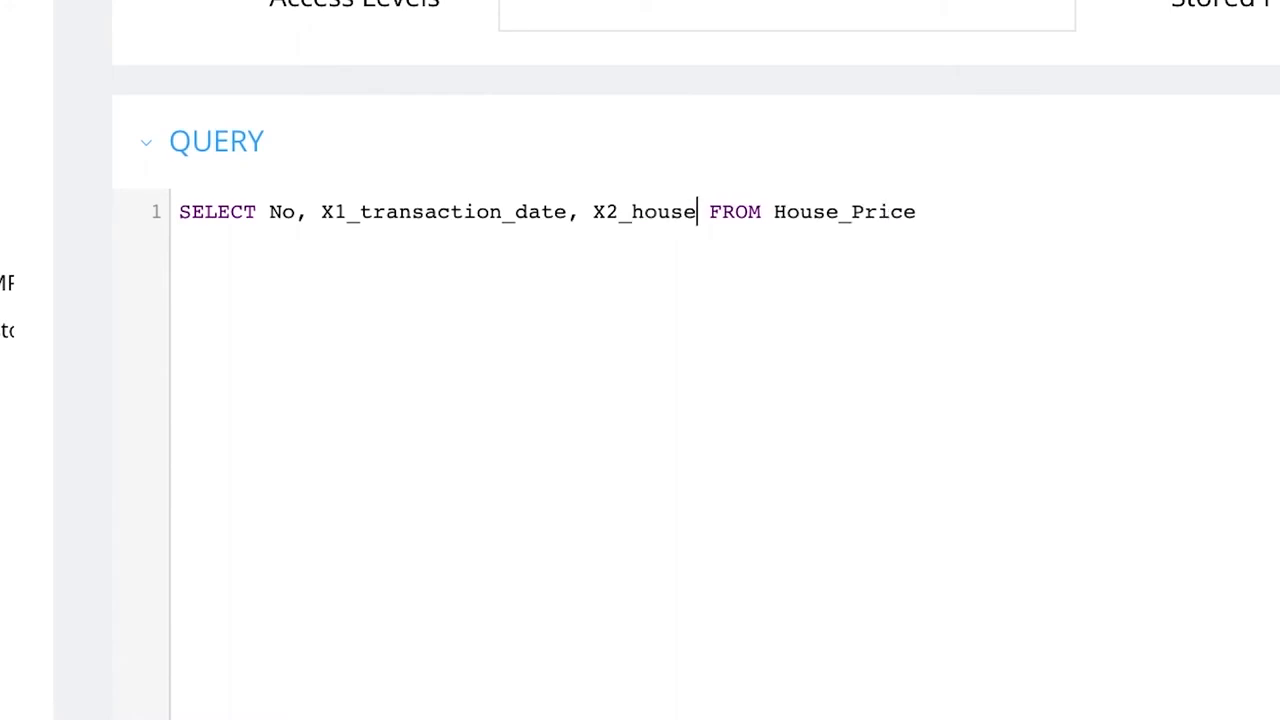
{"action": "type", "text": "_"}
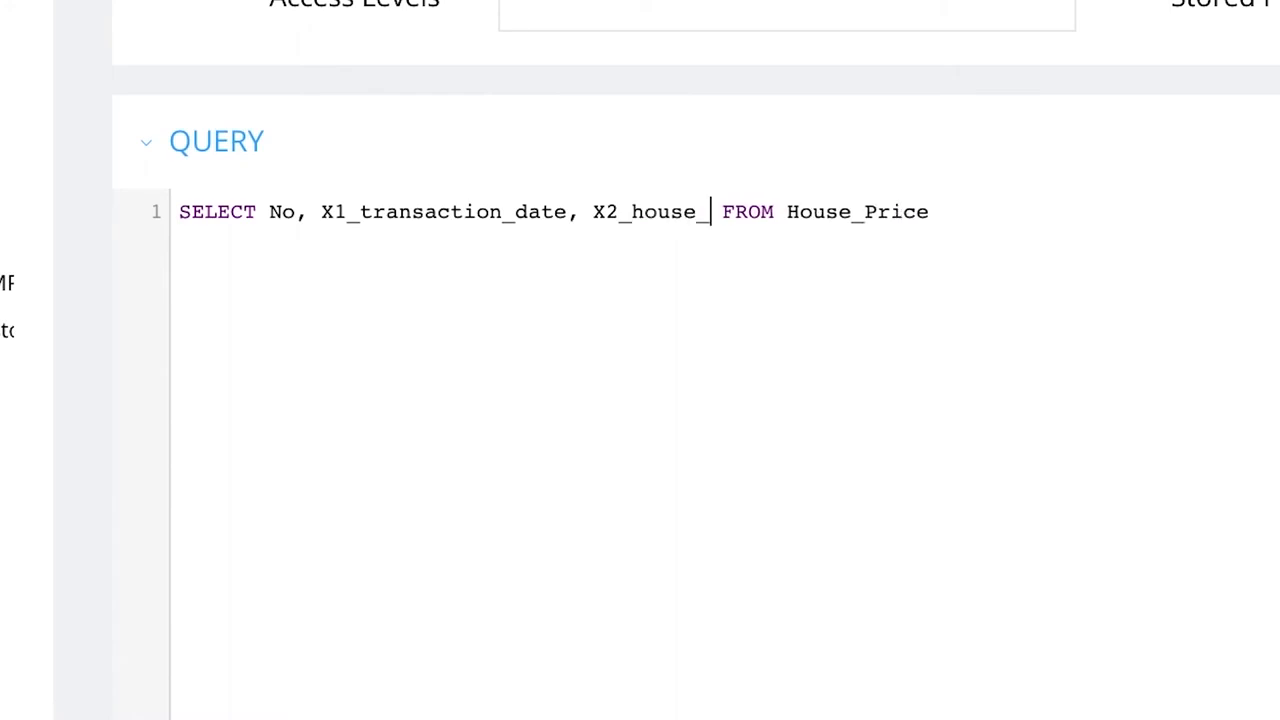
{"action": "type", "text": "age"}
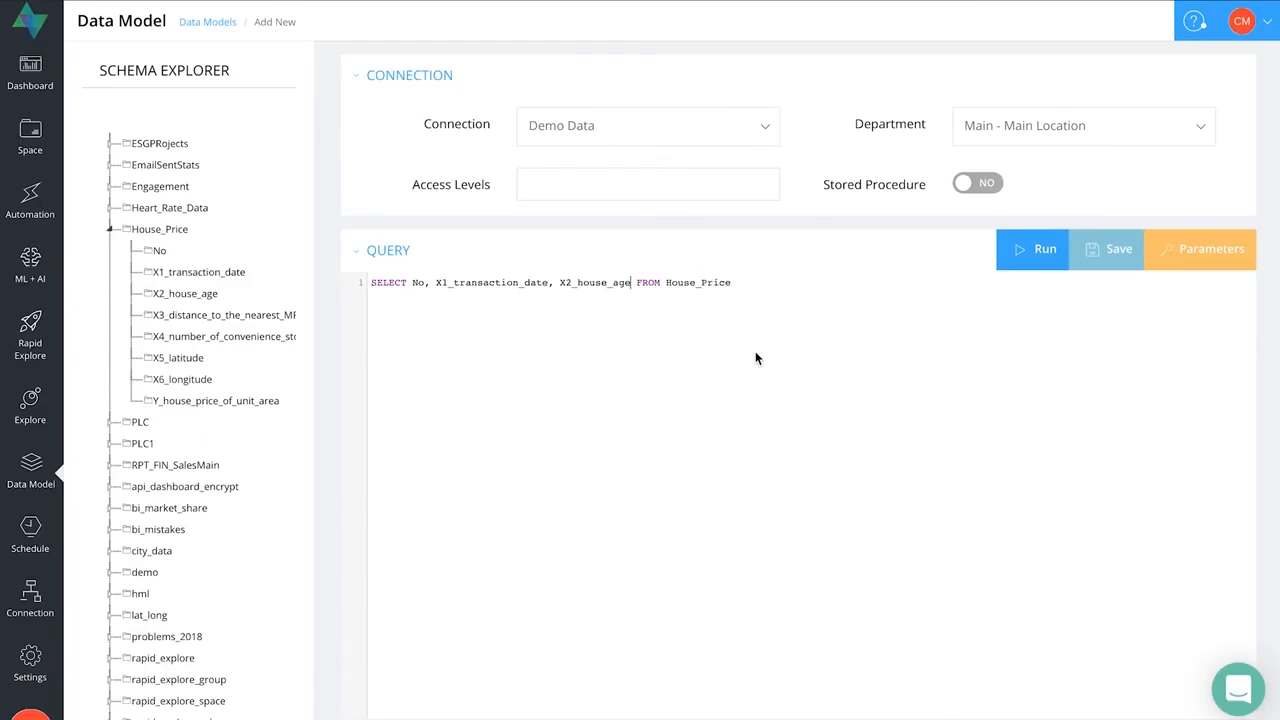
- Add X2_house_age as the last selected column before FROM and run the query
{"action": "left_click", "coordinate": [1028, 250]}
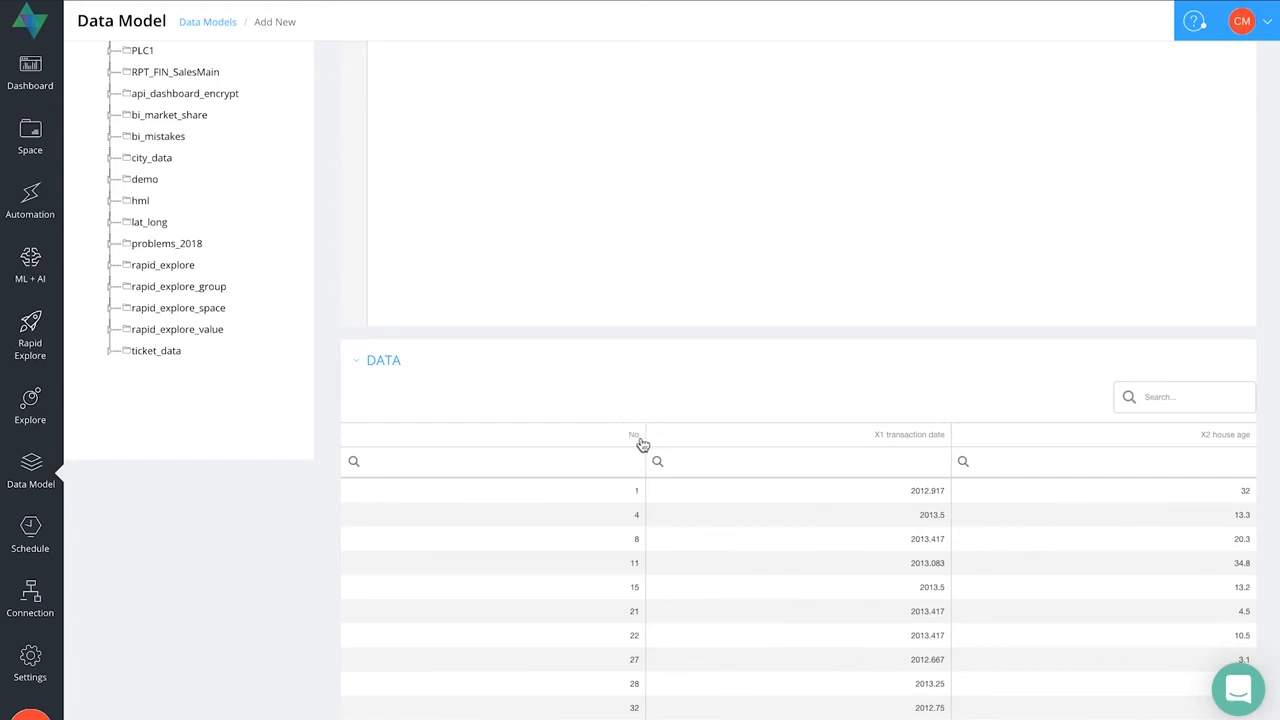
- Alias the No column as "Number" in the query, rerun it and view the resulting data
{"action": "scroll", "coordinate": [685, 438], "scroll_direction": "up", "scroll_amount": 5}
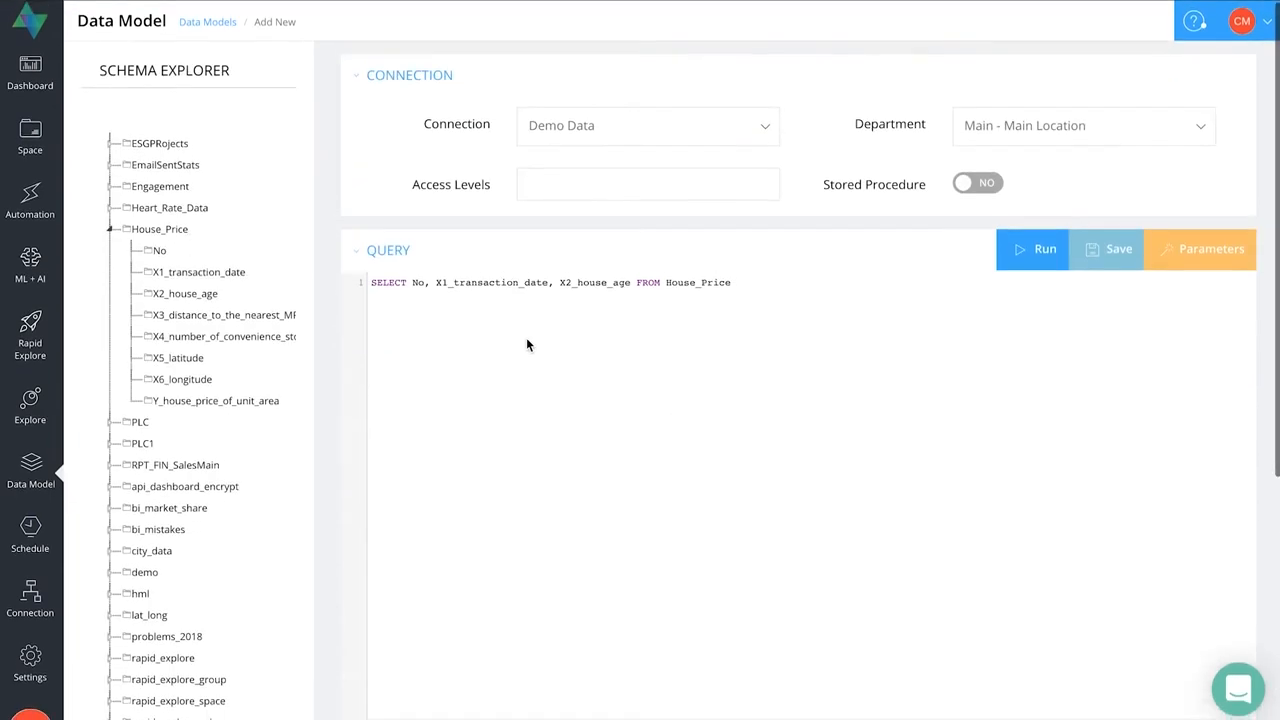
{"action": "type", "text": "AS "}
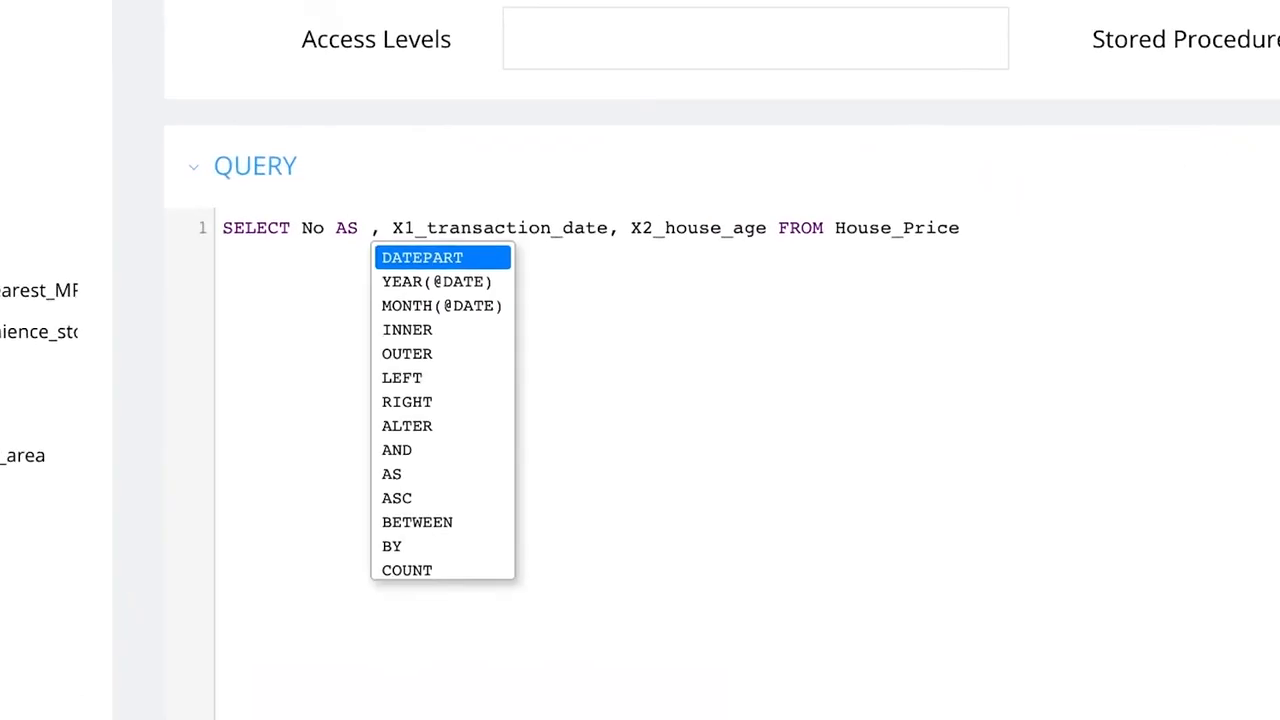
{"action": "type", "text": "\""}
{"action": "type", "text": "NU"}
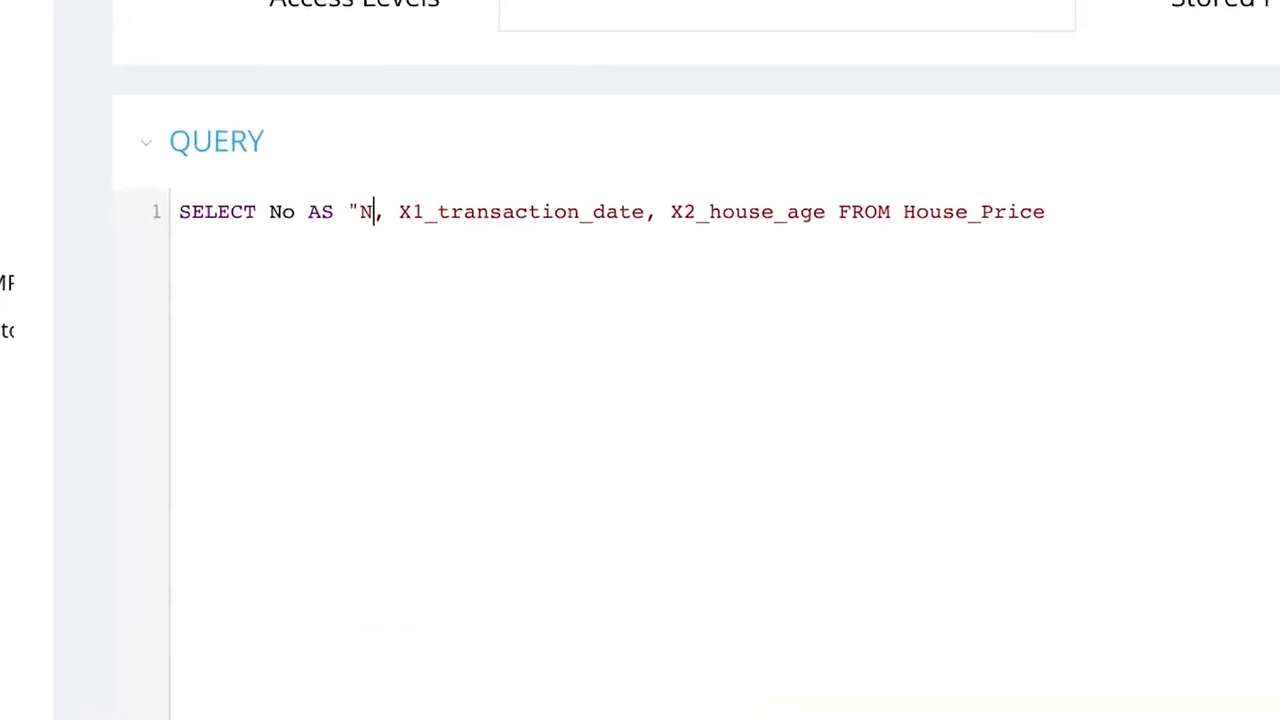
{"action": "key", "text": "BackSpace"}
{"action": "type", "text": "umber\""}
{"action": "key", "text": "Down"}
{"action": "key", "text": "Down"}
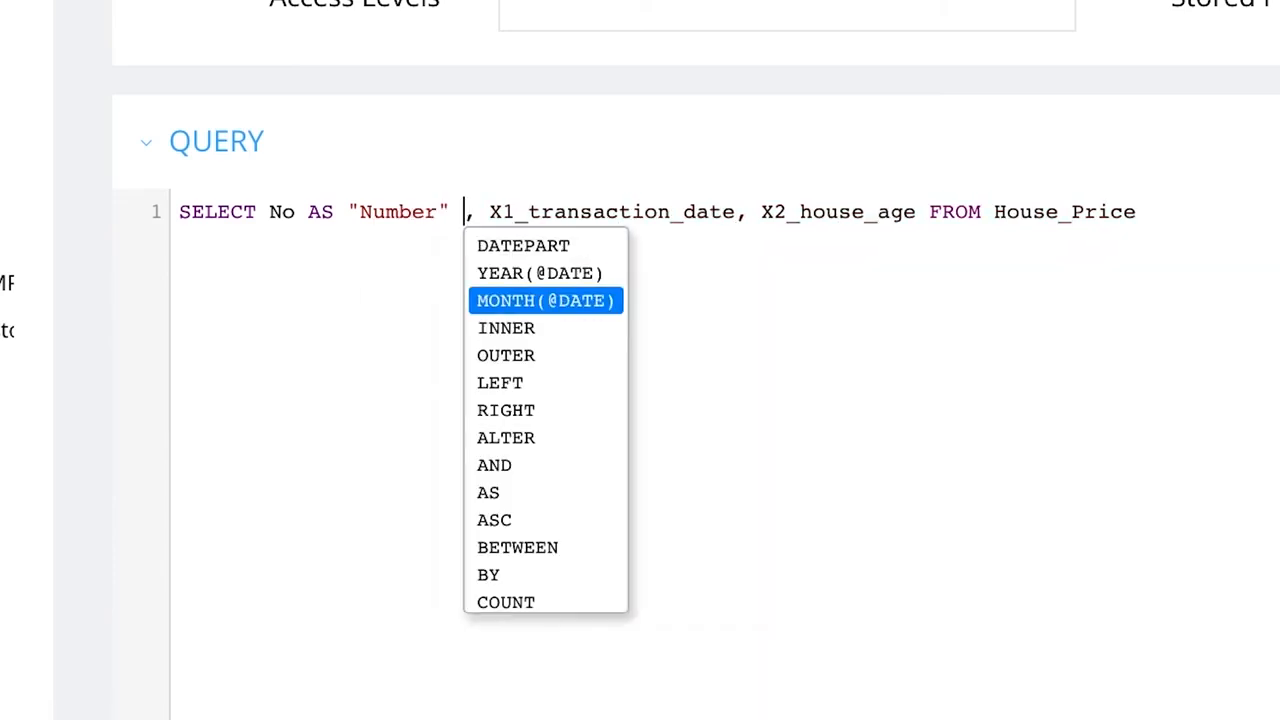
{"action": "key", "text": "Escape"}
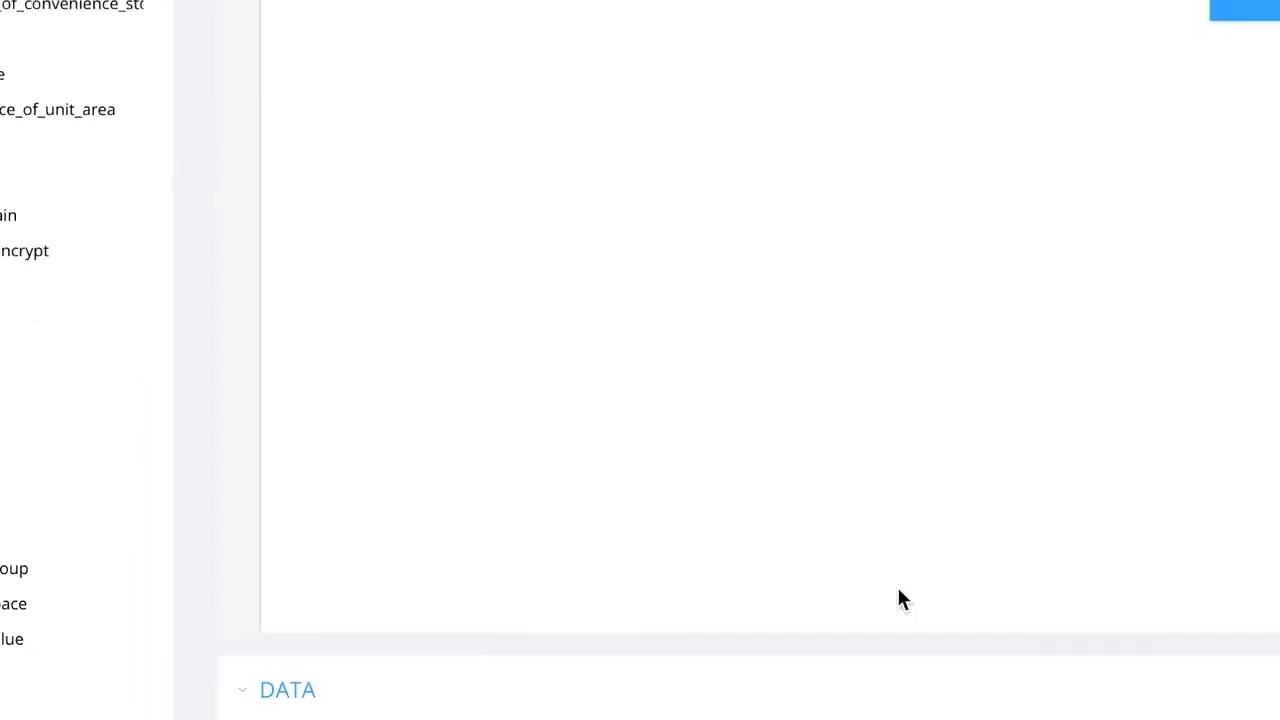
{"action": "scroll", "coordinate": [898, 590], "scroll_direction": "down", "scroll_amount": 2}
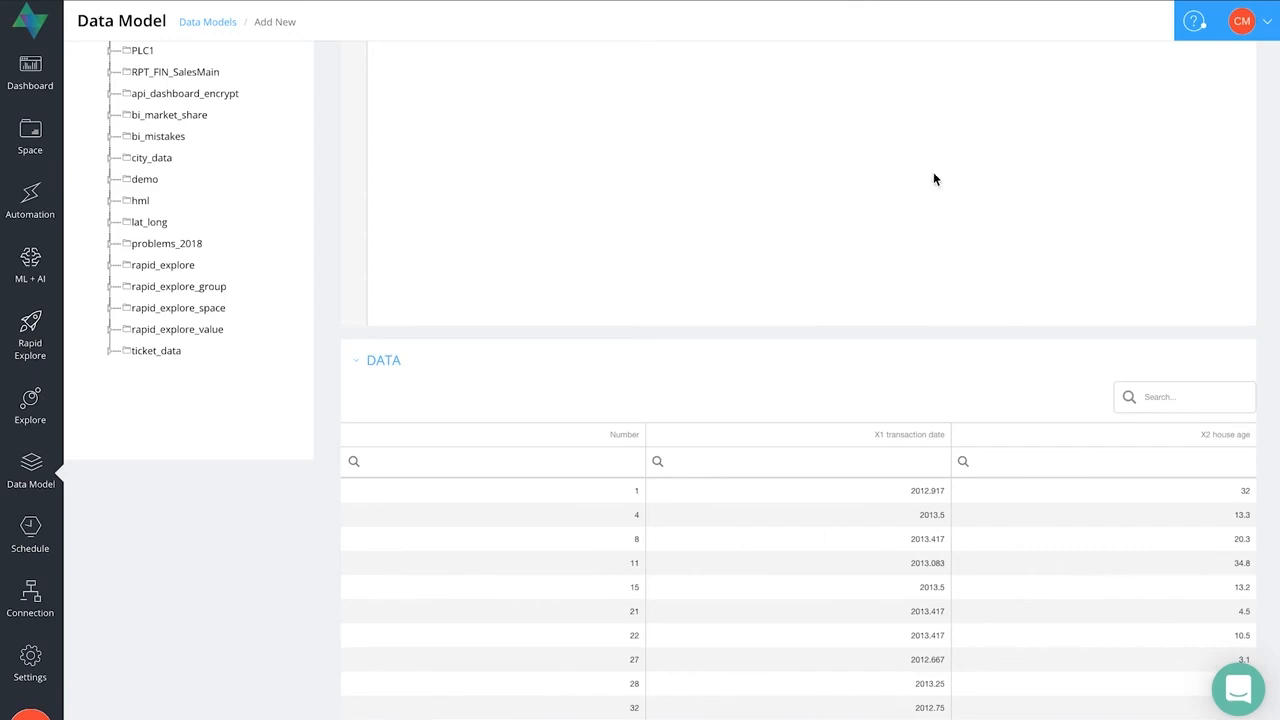
- Split the query over lines, putting X2_house_age on line 2 and FROM House_Price on line 4 after a blank line
{"action": "scroll", "coordinate": [884, 117], "scroll_direction": "up", "scroll_amount": 5}
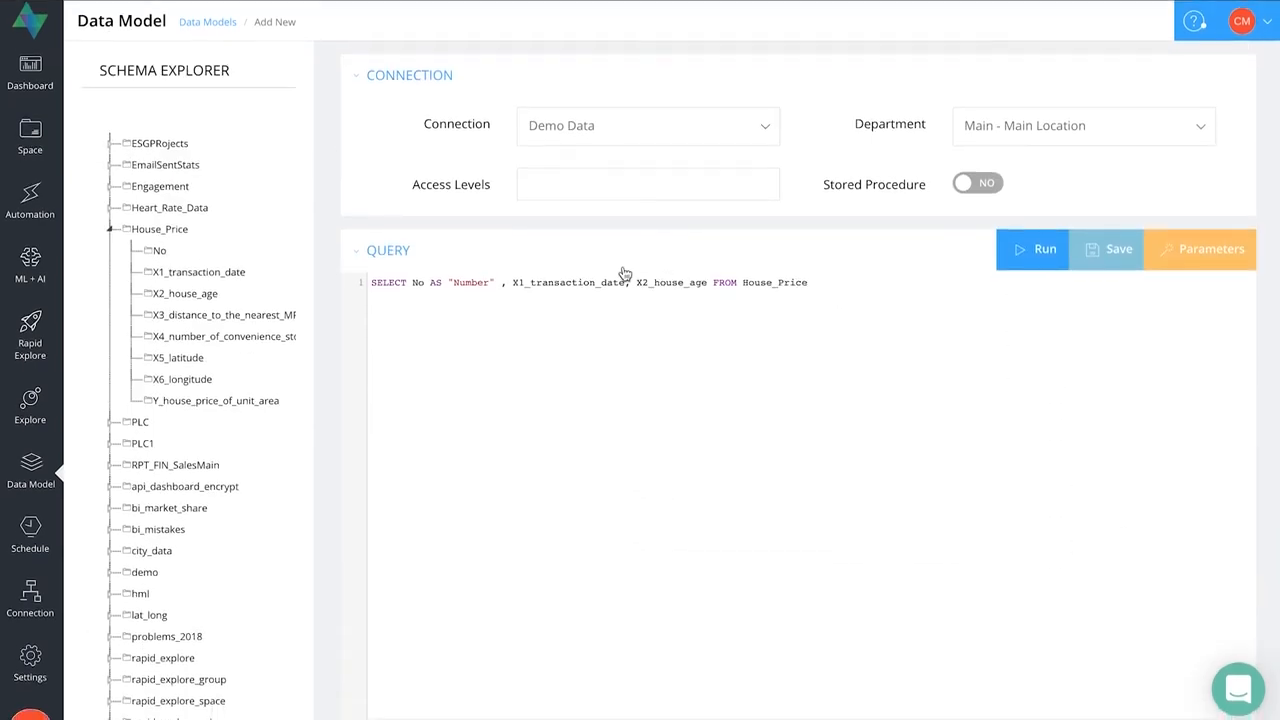
{"action": "left_click", "coordinate": [634, 285]}
{"action": "key", "text": "Return"}
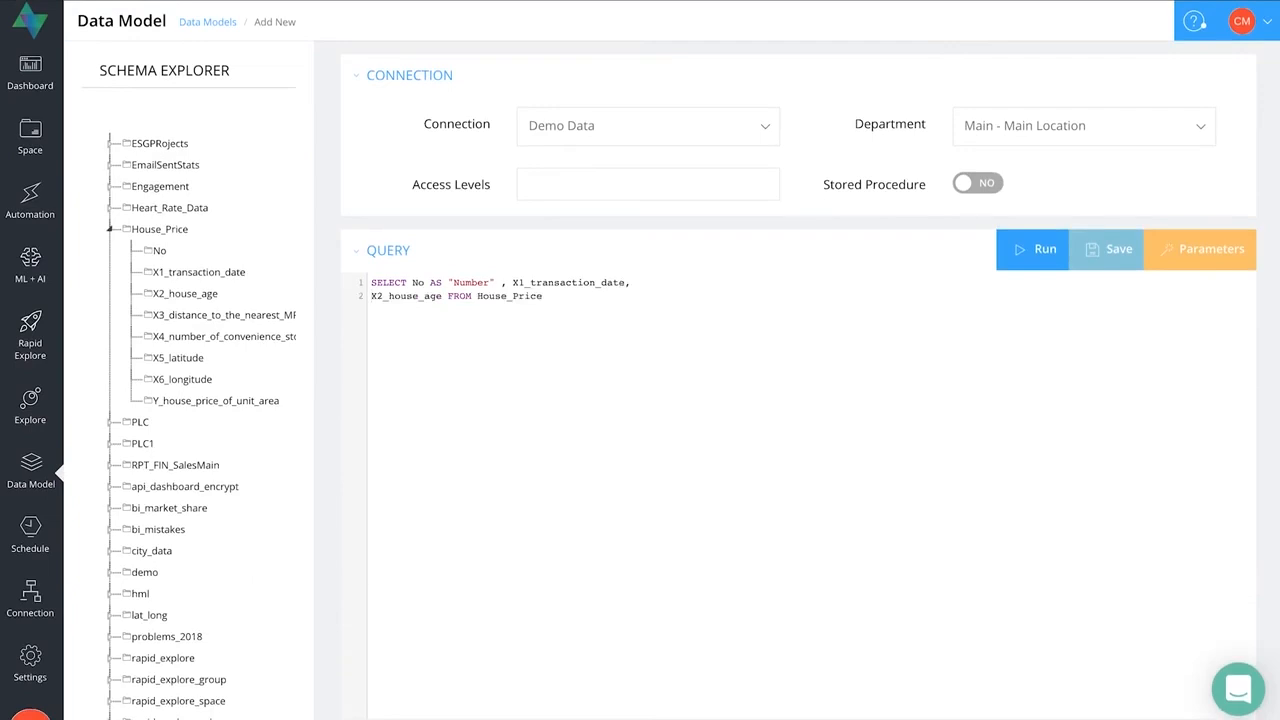
{"action": "left_click", "coordinate": [446, 296]}
{"action": "key", "text": "Return"}
{"action": "key", "text": "Return"}
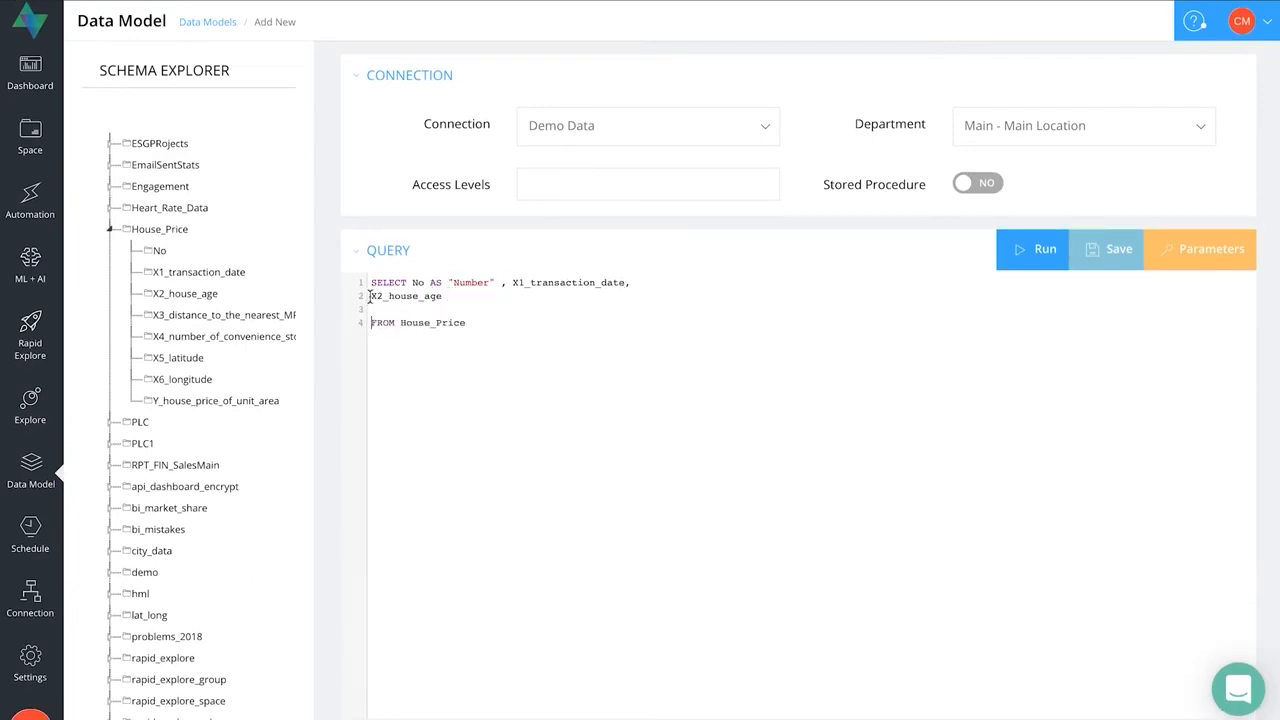
- Turn X2_house_age into a condition reading CASE WHEN X2_house_age < 10 THEN "new"
{"action": "left_click", "coordinate": [371, 296]}
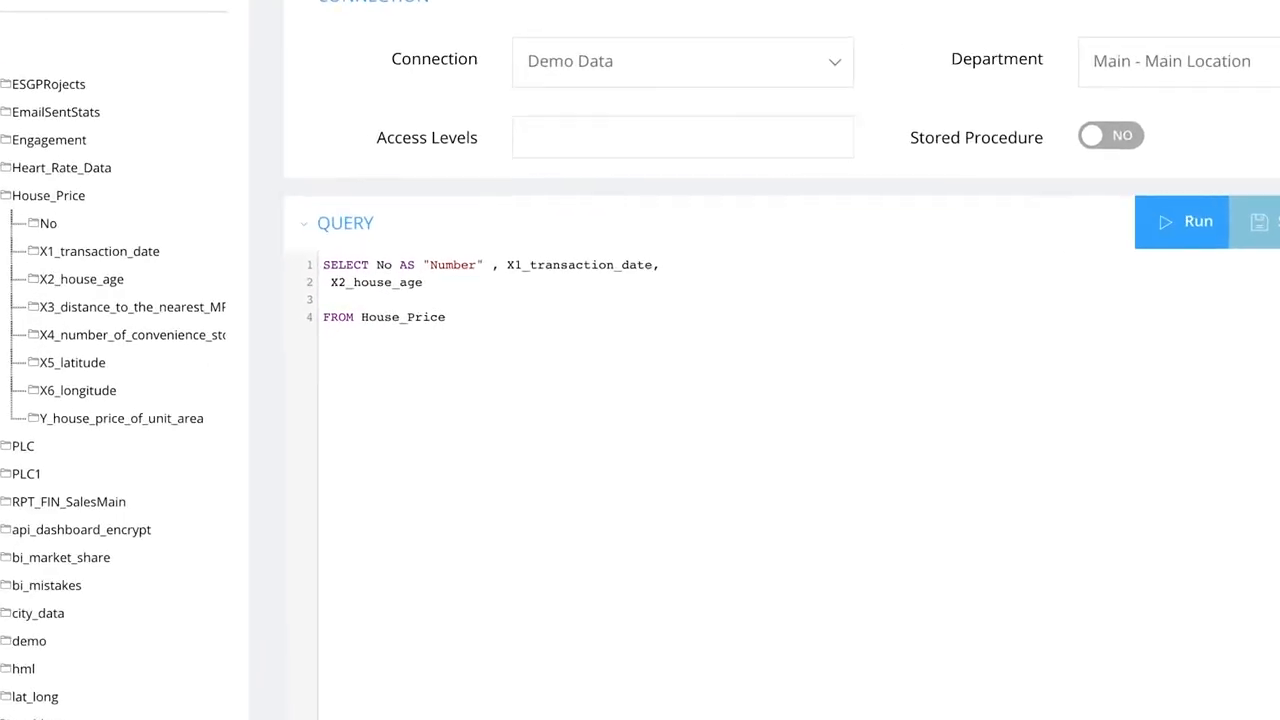
{"action": "type", "text": "CASE WHEN"}
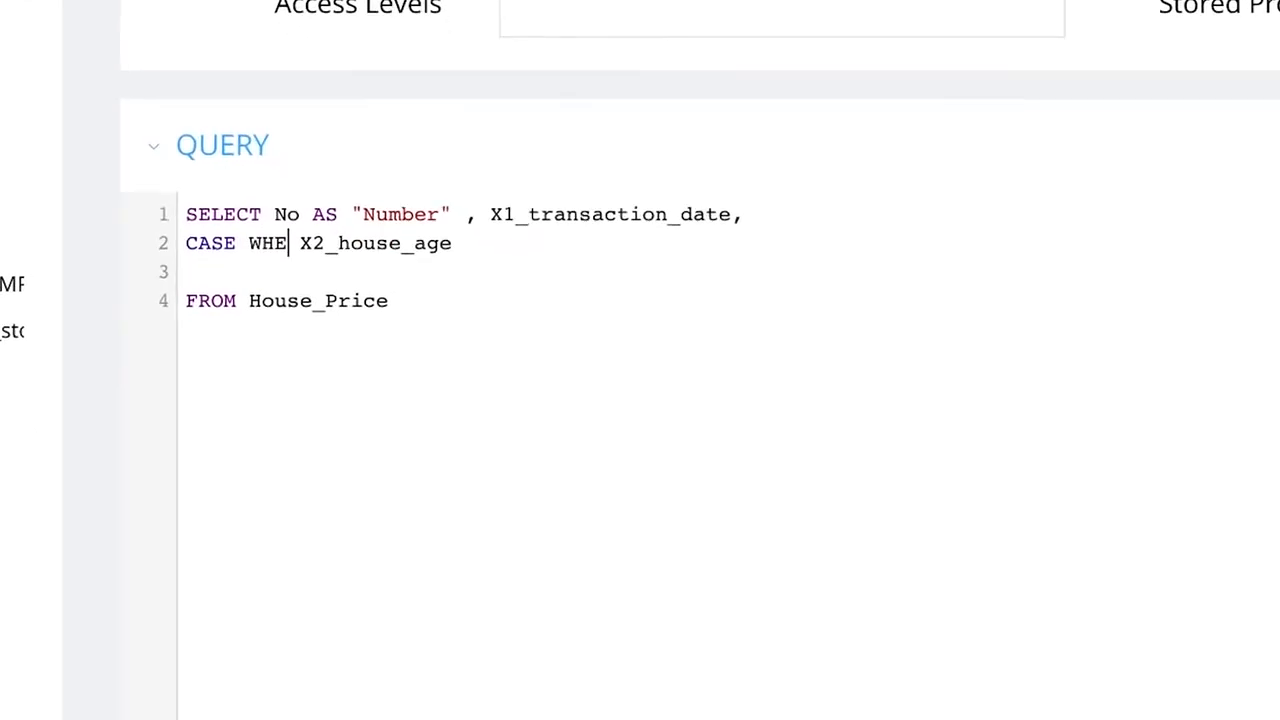
{"action": "left_click", "coordinate": [494, 249]}
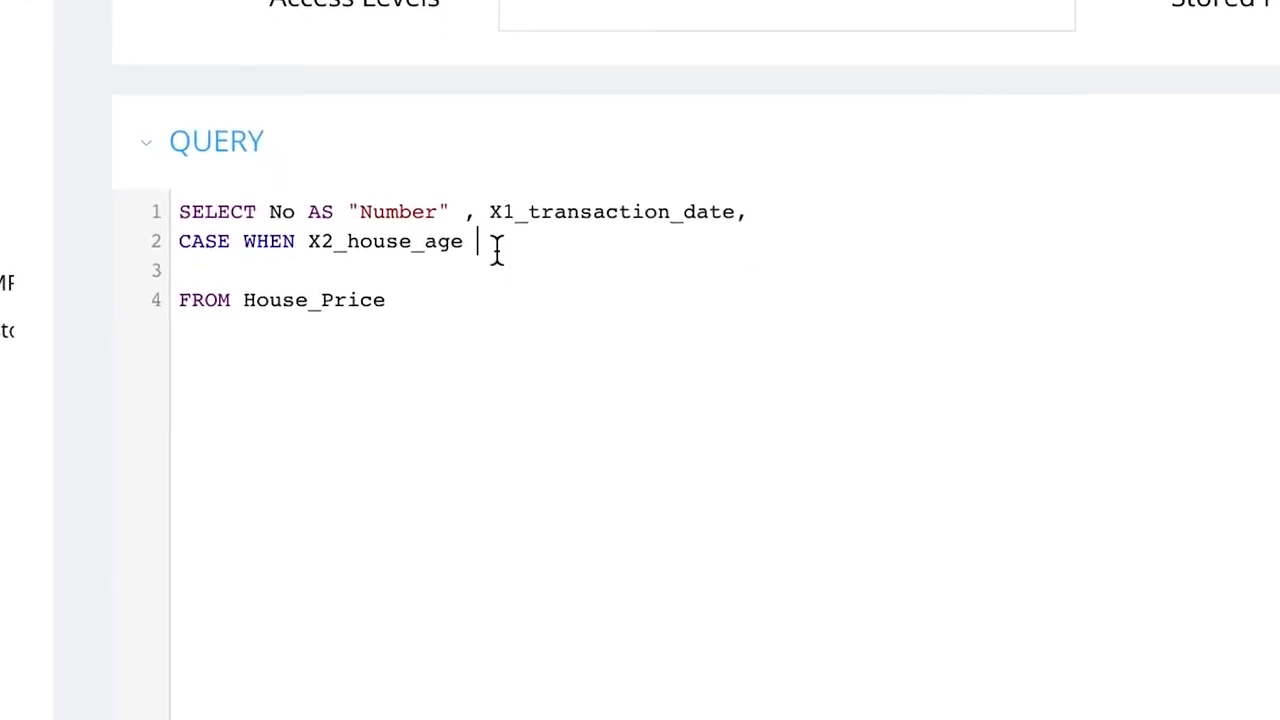
{"action": "type", "text": "< 10 THEN \"new\" "}
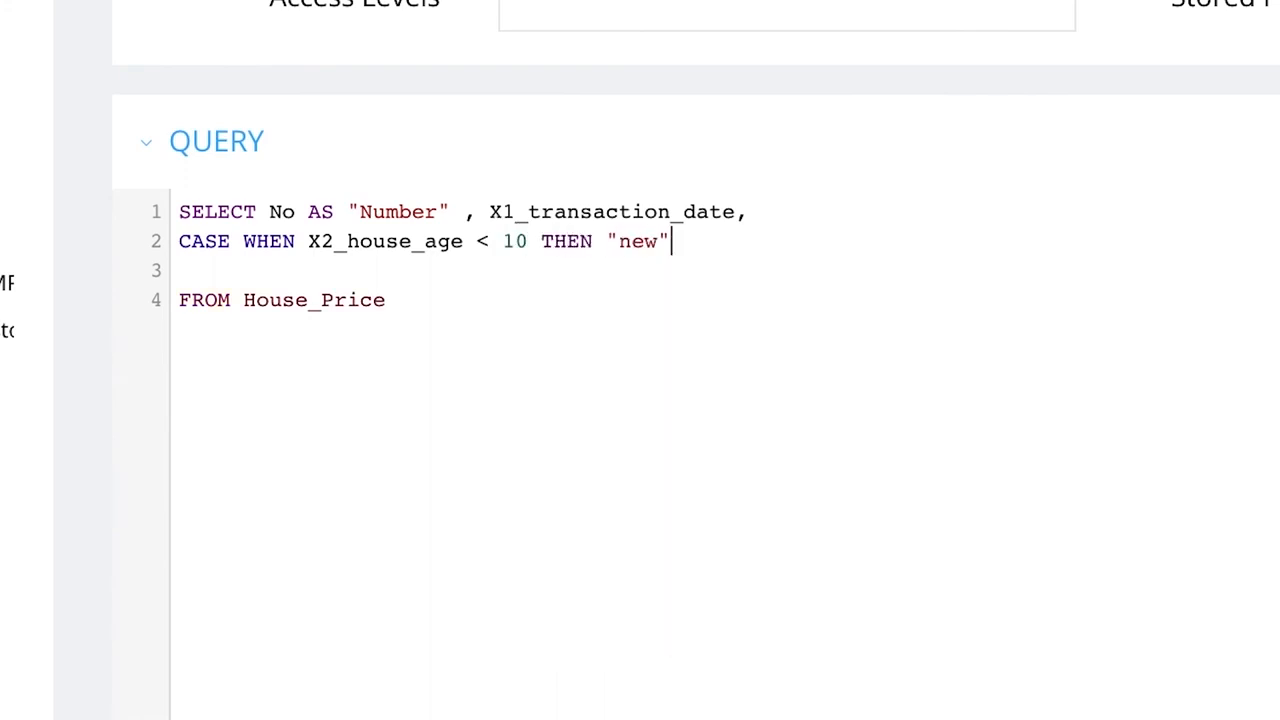
{"action": "type", "text": "ELSE "}
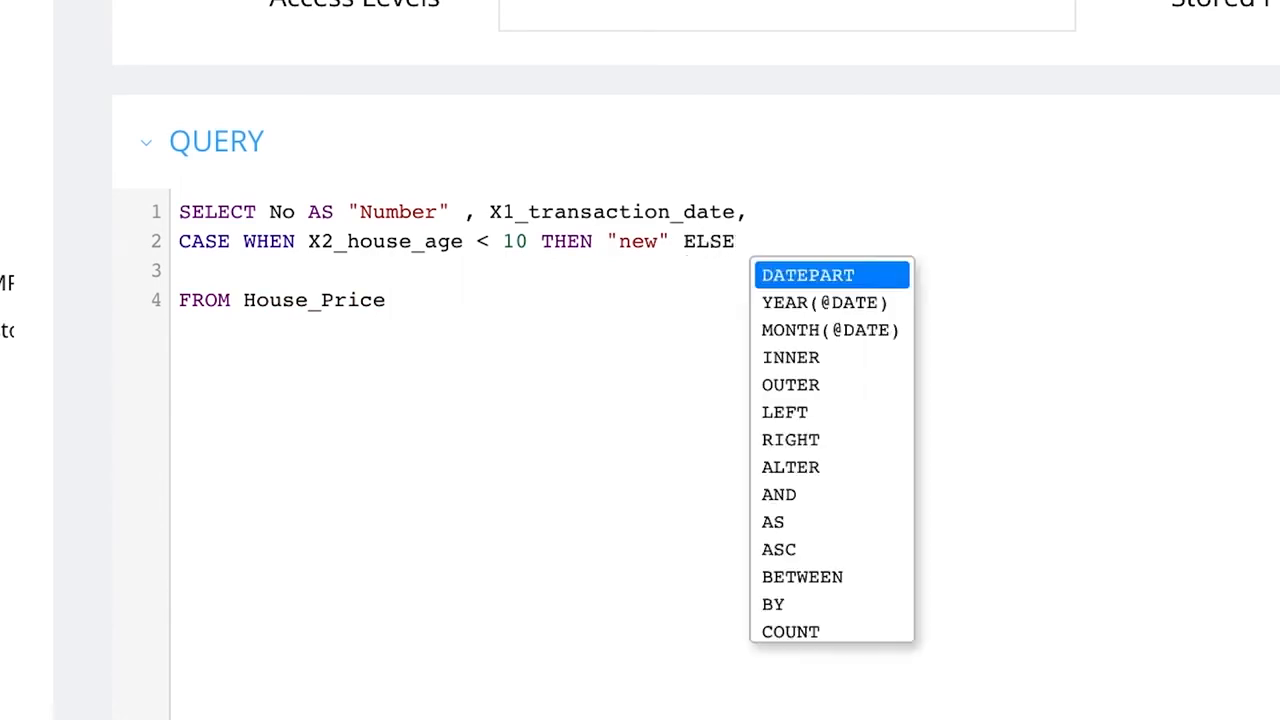
{"action": "type", "text": "\"OLD"}
- Complete the CASE expression on line 2 with ELSE "old" END
{"action": "key", "text": "BackSpace"}
{"action": "key", "text": "BackSpace"}
{"action": "key", "text": "BackSpace"}
{"action": "type", "text": "old\" "}
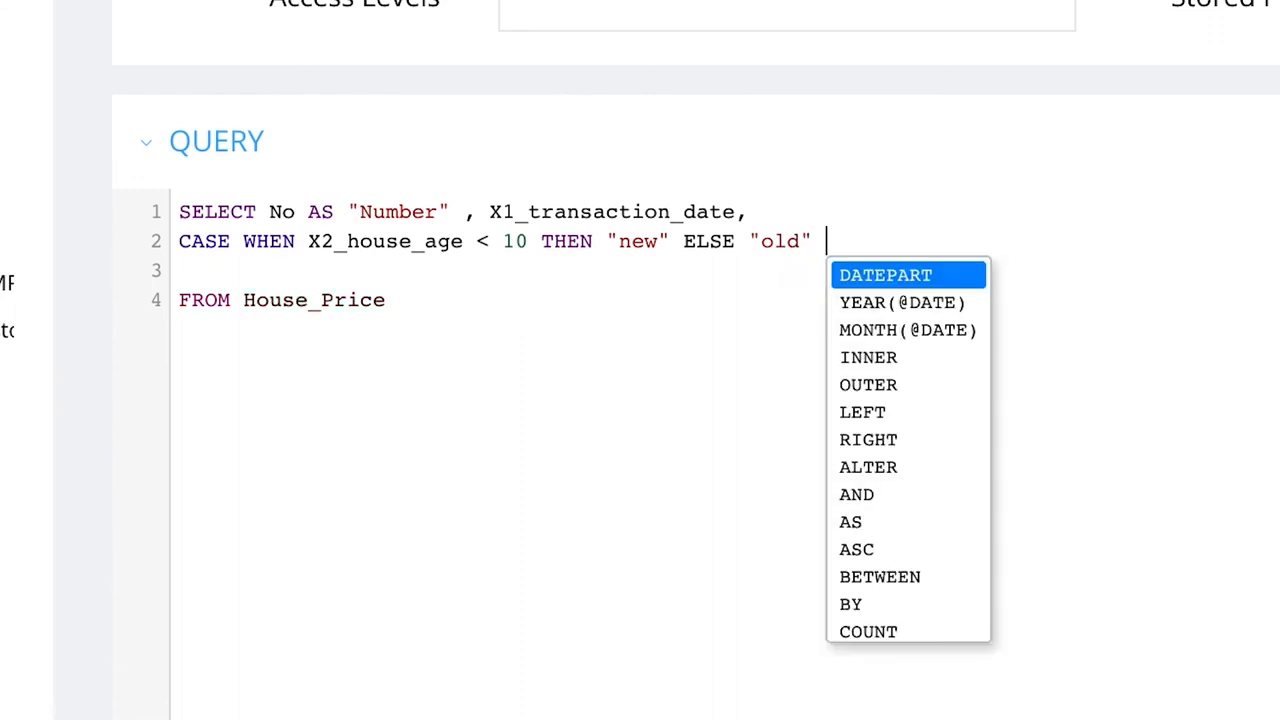
{"action": "type", "text": "END"}
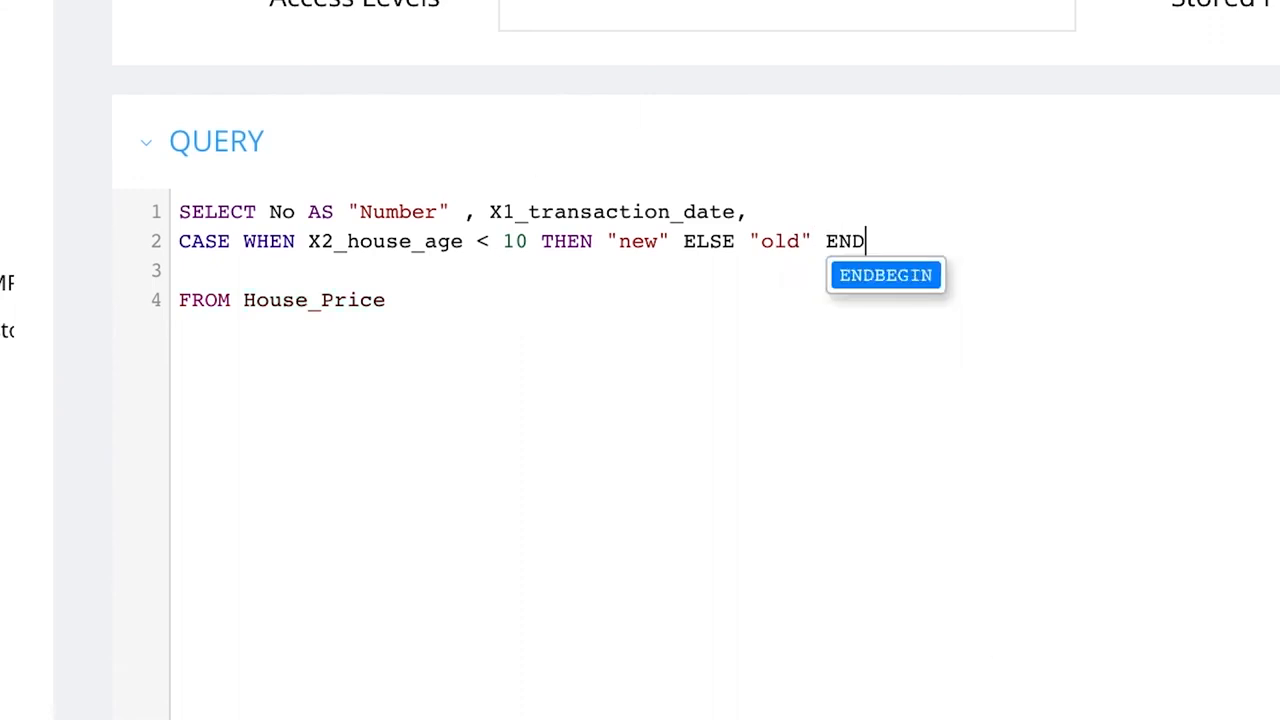
{"action": "left_click", "coordinate": [1140, 355]}
{"action": "key", "text": "BackSpace"}
{"action": "key", "text": "BackSpace"}
{"action": "key", "text": "BackSpace"}
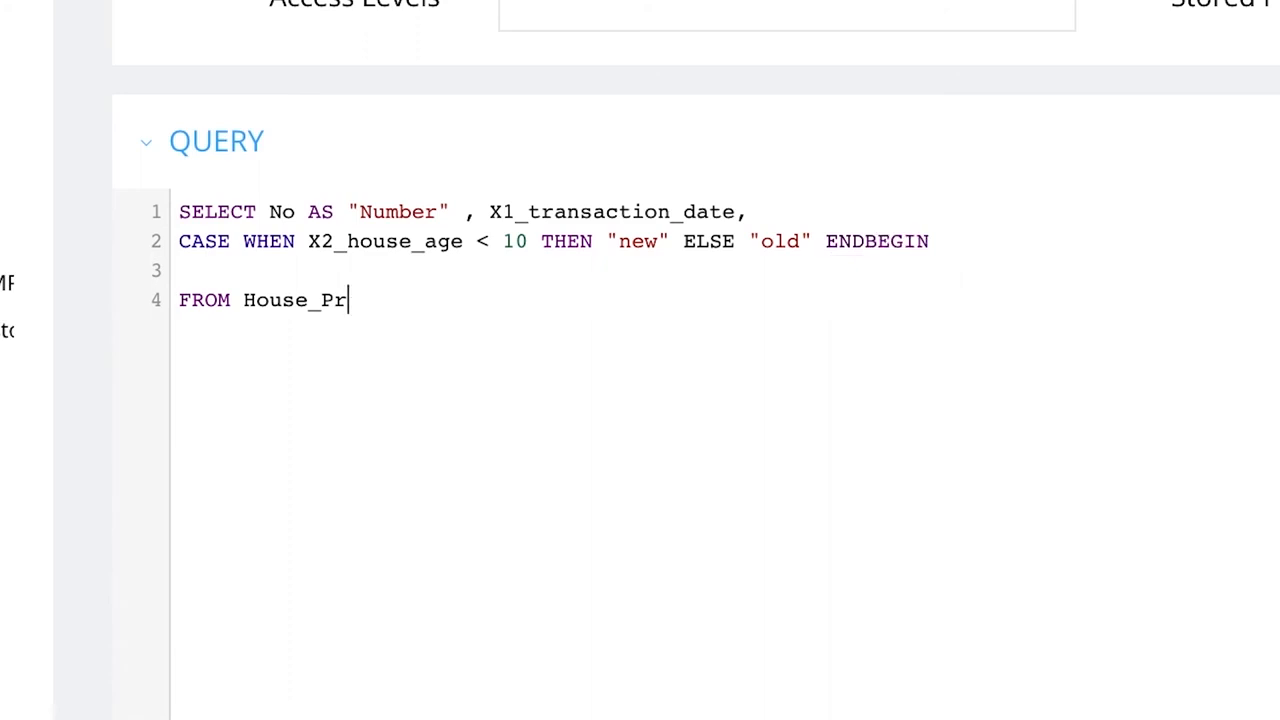
{"action": "type", "text": "ICE"}
{"action": "key", "text": "BackSpace"}
{"action": "key", "text": "BackSpace"}
{"action": "key", "text": "BackSpace"}
{"action": "type", "text": "ice"}
- Shorten ENDBEGIN to END in the CASE expression, run the query and view the resulting data
{"action": "left_click", "coordinate": [1085, 218]}
{"action": "left_click", "coordinate": [994, 238]}
{"action": "key", "text": "BackSpace"}
{"action": "key", "text": "BackSpace"}
{"action": "key", "text": "BackSpace"}
{"action": "key", "text": "BackSpace"}
{"action": "key", "text": "BackSpace"}
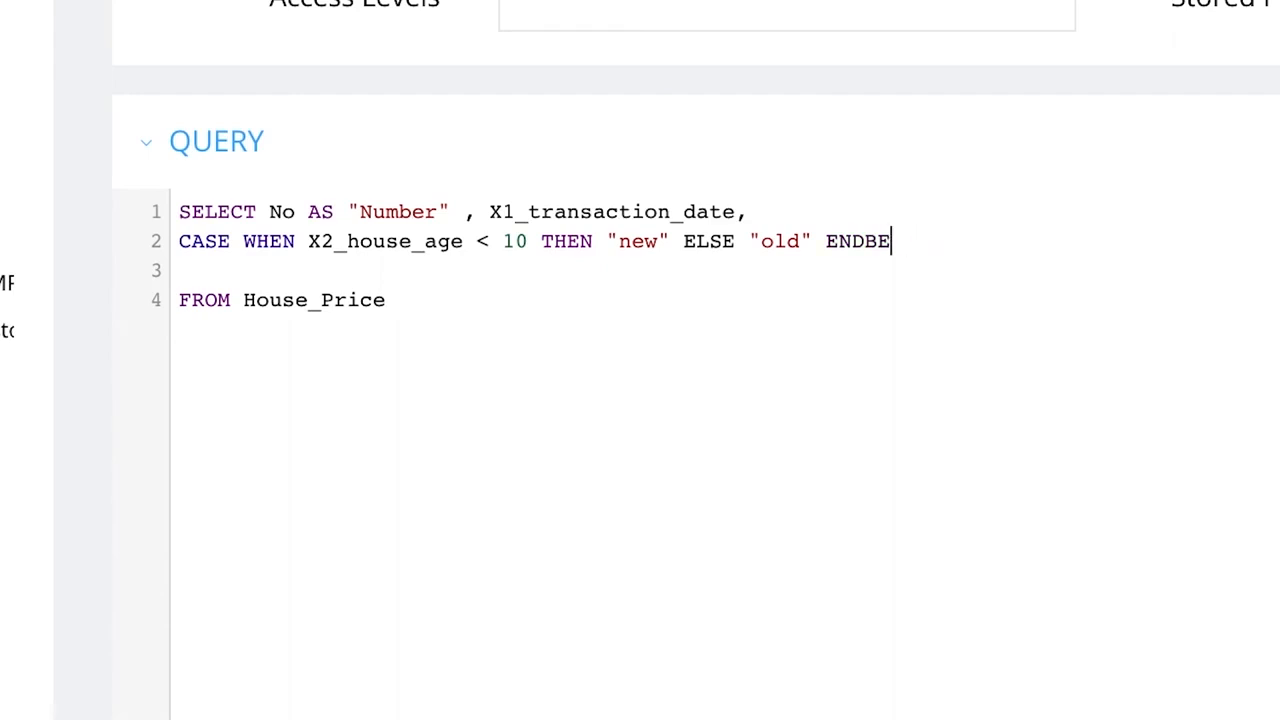
{"action": "left_click", "coordinate": [978, 330]}
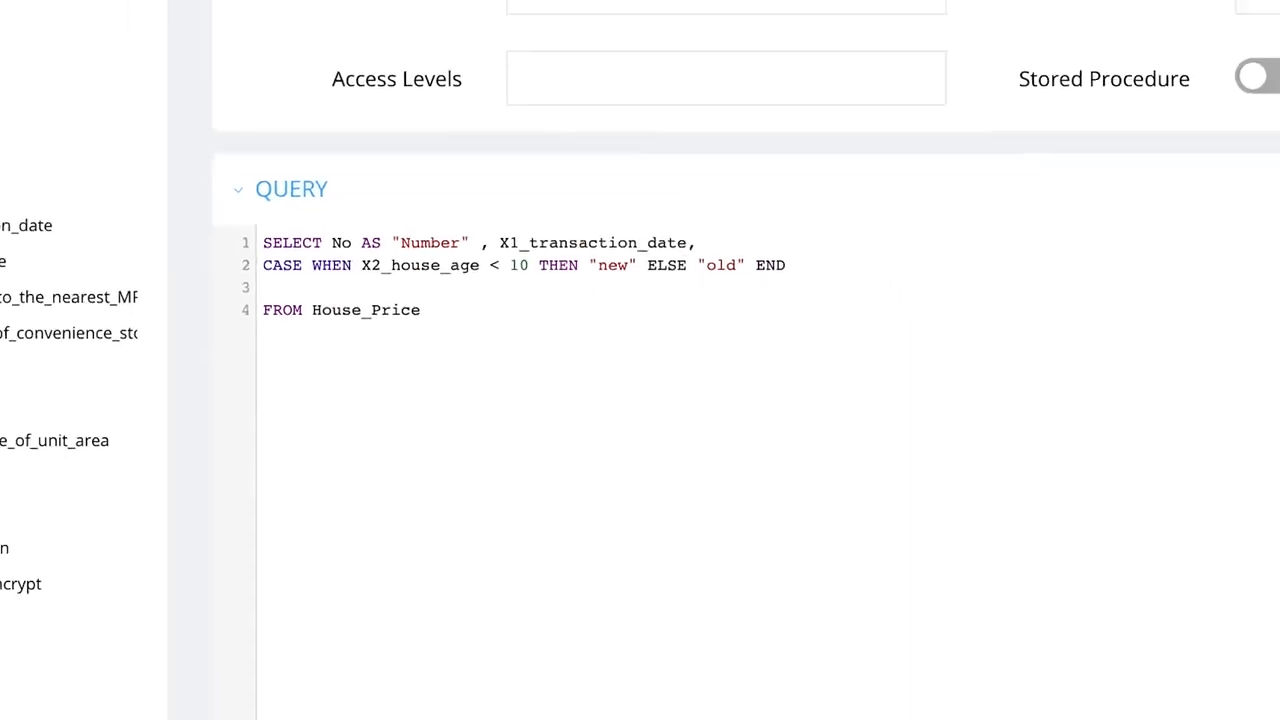
{"action": "left_click", "coordinate": [1198, 220]}
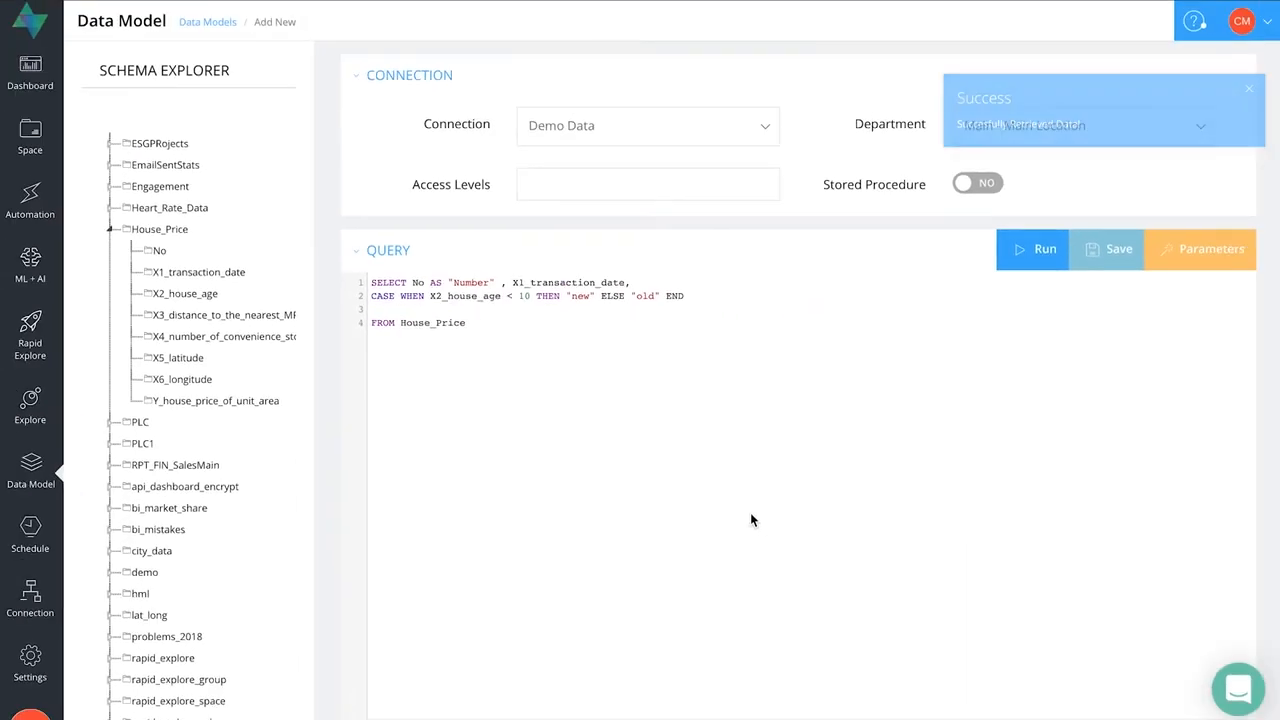
{"action": "scroll", "coordinate": [752, 520], "scroll_direction": "down", "scroll_amount": 4}
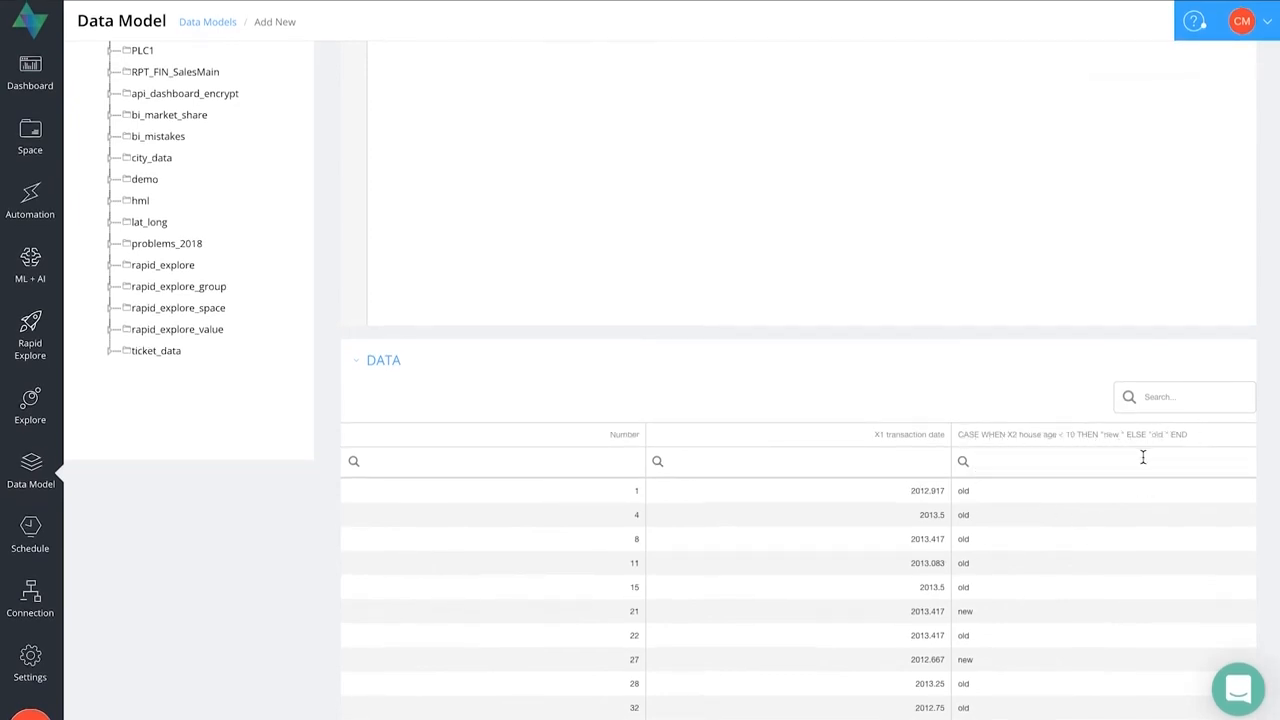
- Alias the CASE expression as "House Age", rerun the query and check that column in the data table
{"action": "scroll", "coordinate": [830, 165], "scroll_direction": "up", "scroll_amount": 5}
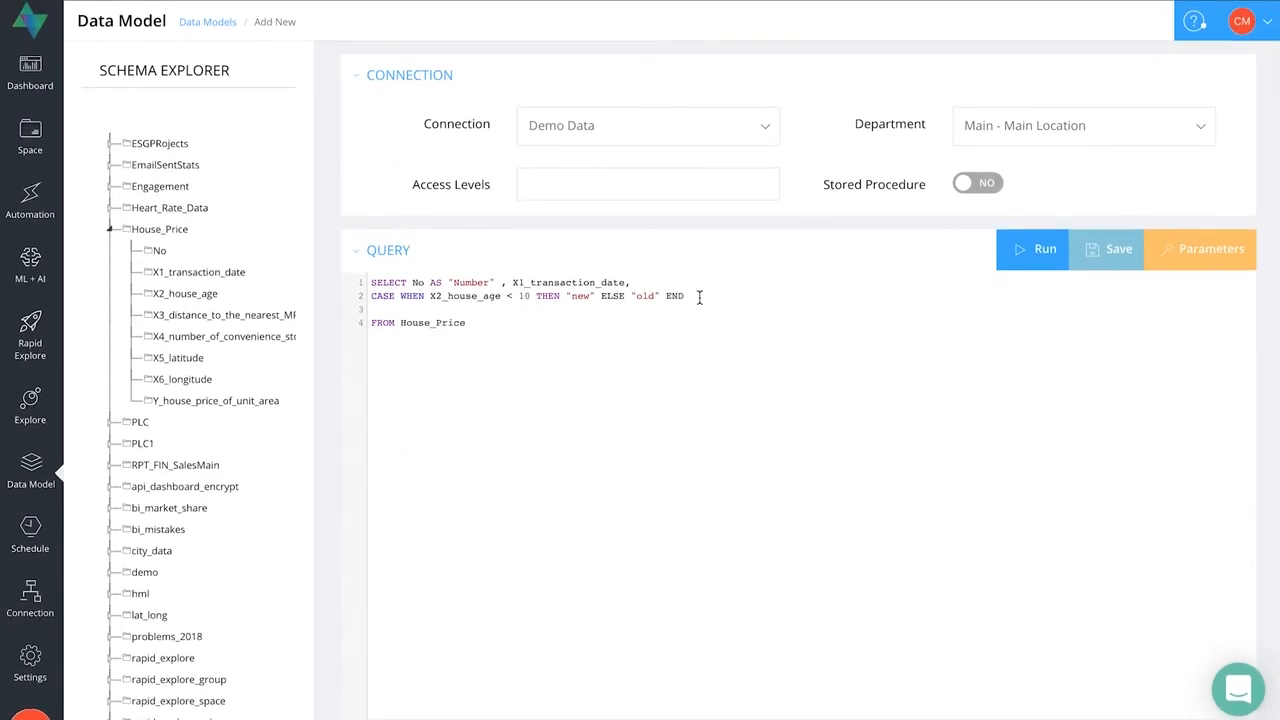
{"action": "type", "text": "AS"}
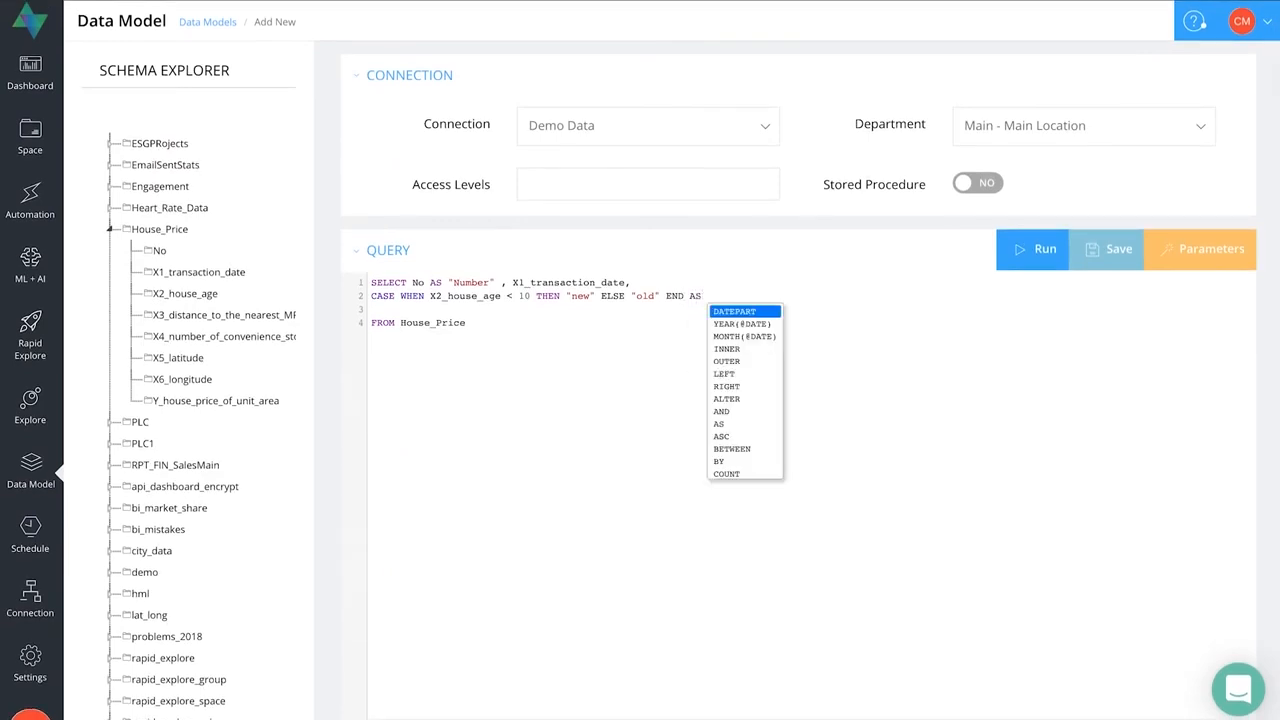
{"action": "type", "text": "\"House"}
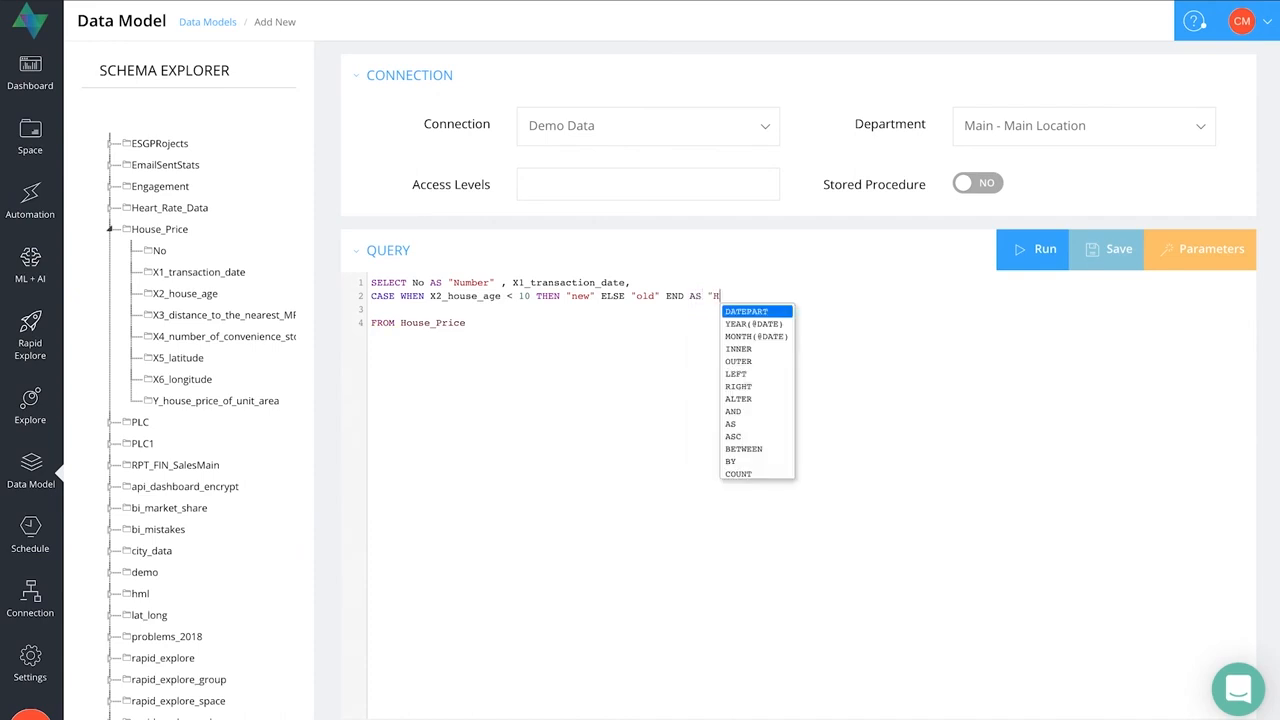
{"action": "type", "text": " Age\""}
{"action": "left_click", "coordinate": [1005, 258]}
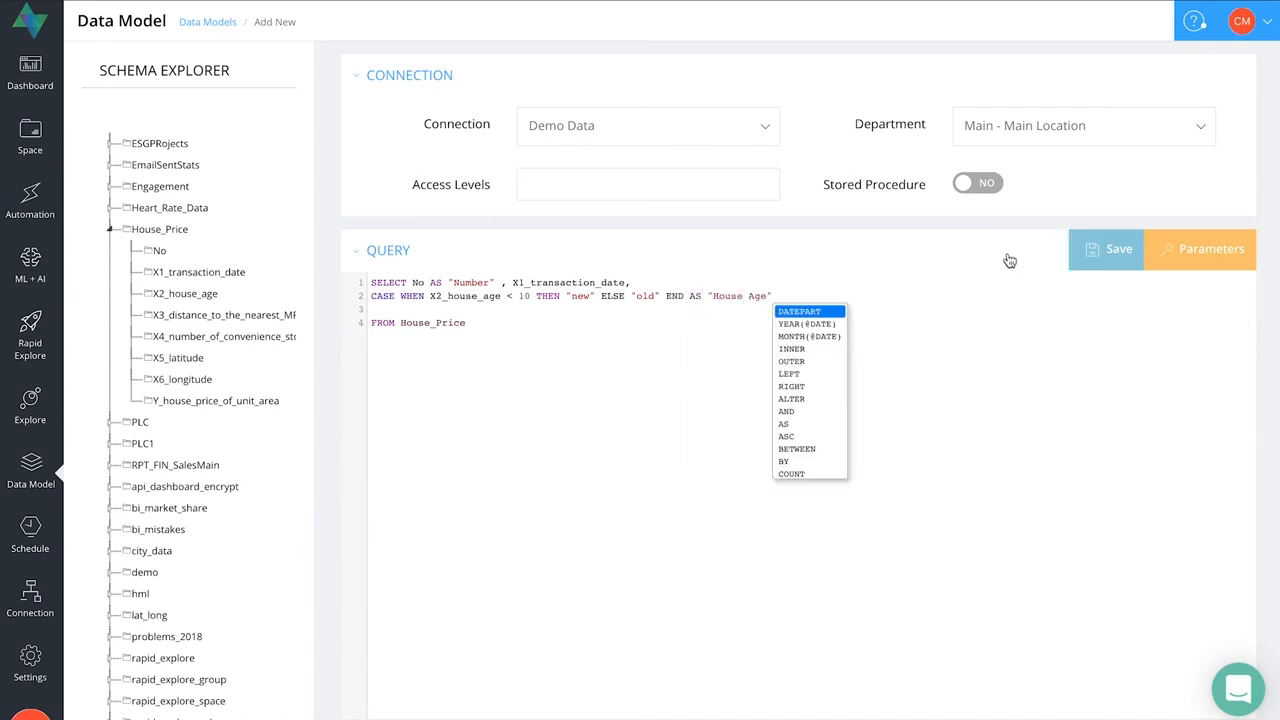
{"action": "scroll", "coordinate": [913, 432], "scroll_direction": "down", "scroll_amount": 4}
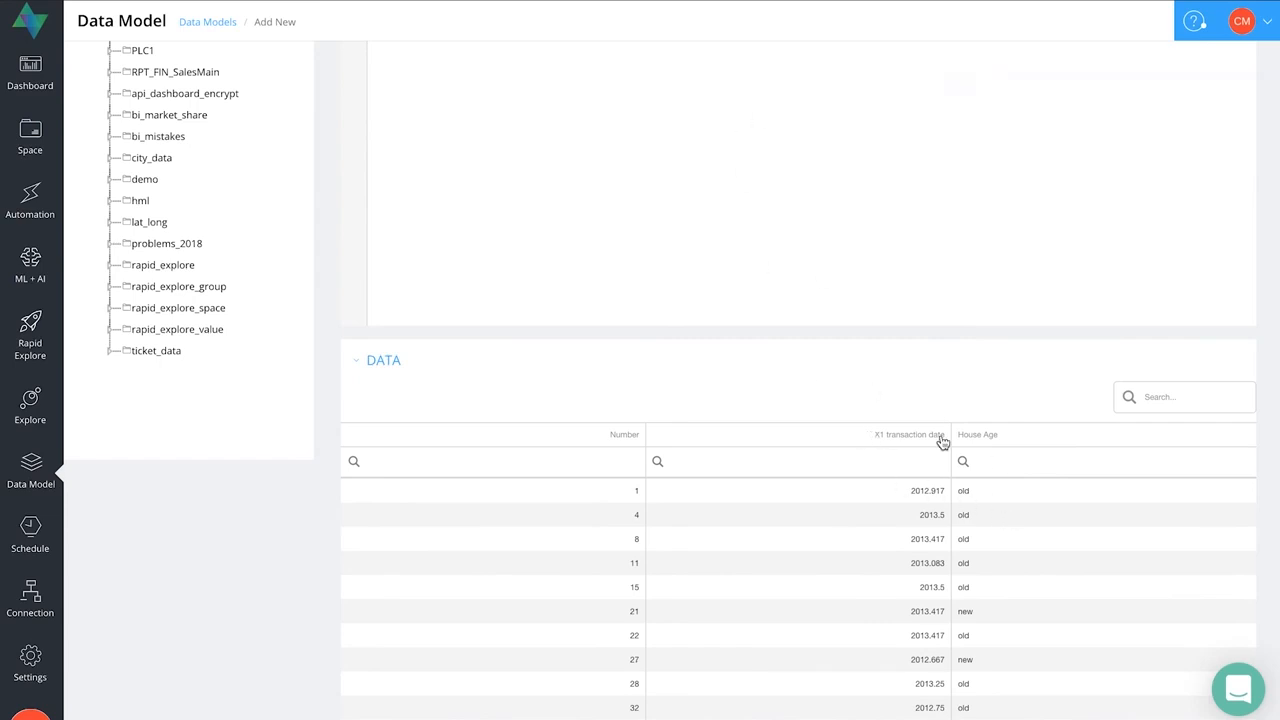
{"action": "left_click", "coordinate": [966, 461]}
- Copy X2_house_age into the SELECT list after X1_transaction_date, followed by a comma, and rerun the query to view the data
{"action": "scroll", "coordinate": [872, 270], "scroll_direction": "up", "scroll_amount": 5}
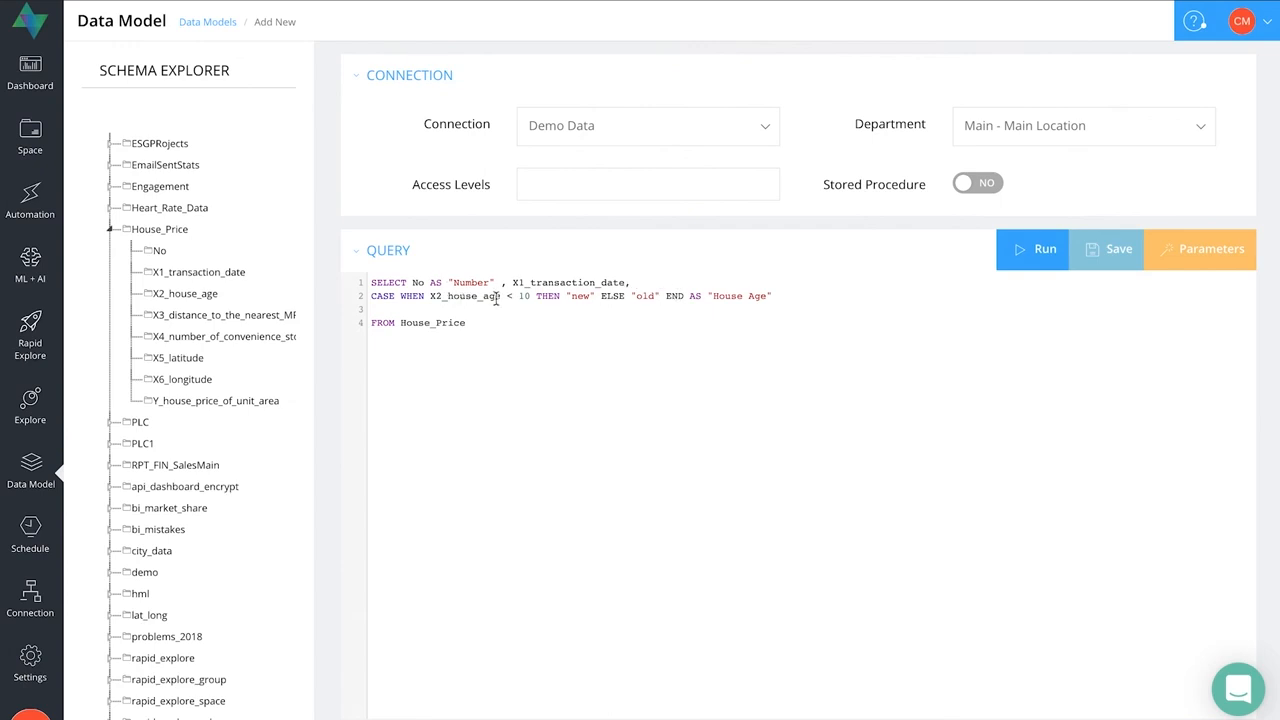
{"action": "left_click_drag", "start_coordinate": [501, 296], "coordinate": [432, 297]}
{"action": "key", "text": "ctrl+c"}
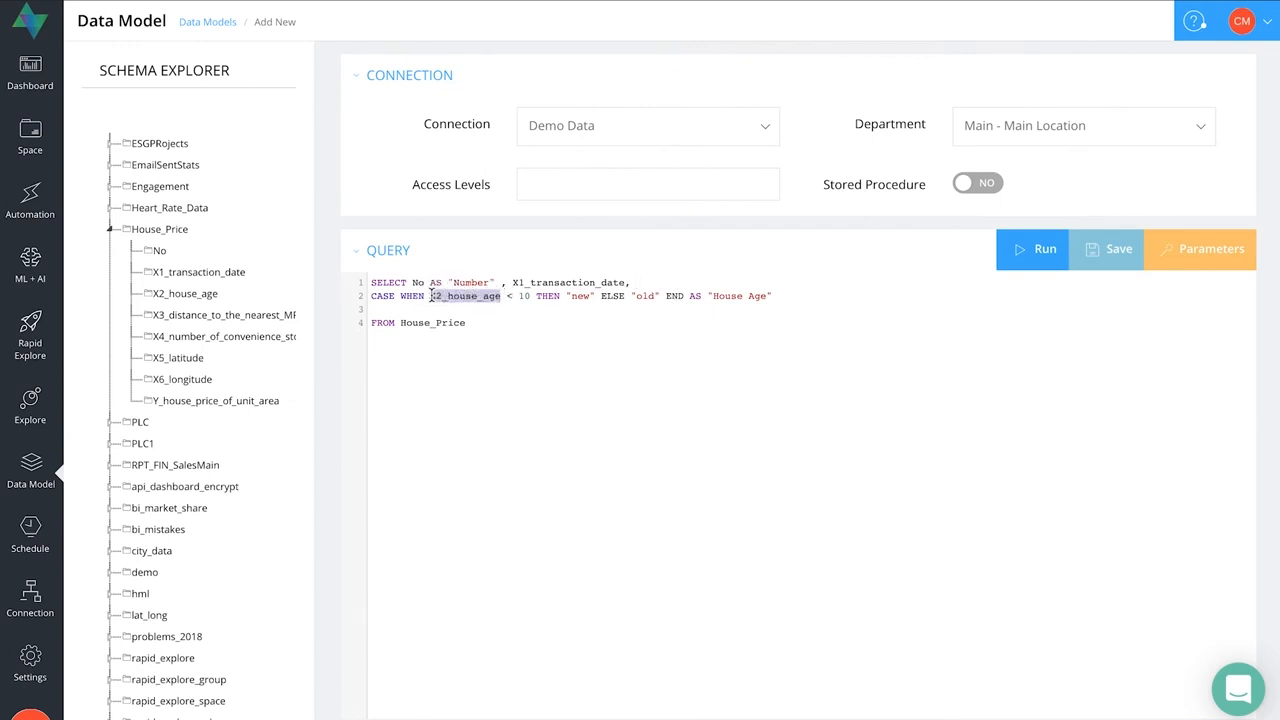
{"action": "left_click", "coordinate": [666, 282]}
{"action": "key", "text": "ctrl+v"}
{"action": "type", "text": ","}
{"action": "left_click", "coordinate": [1034, 259]}
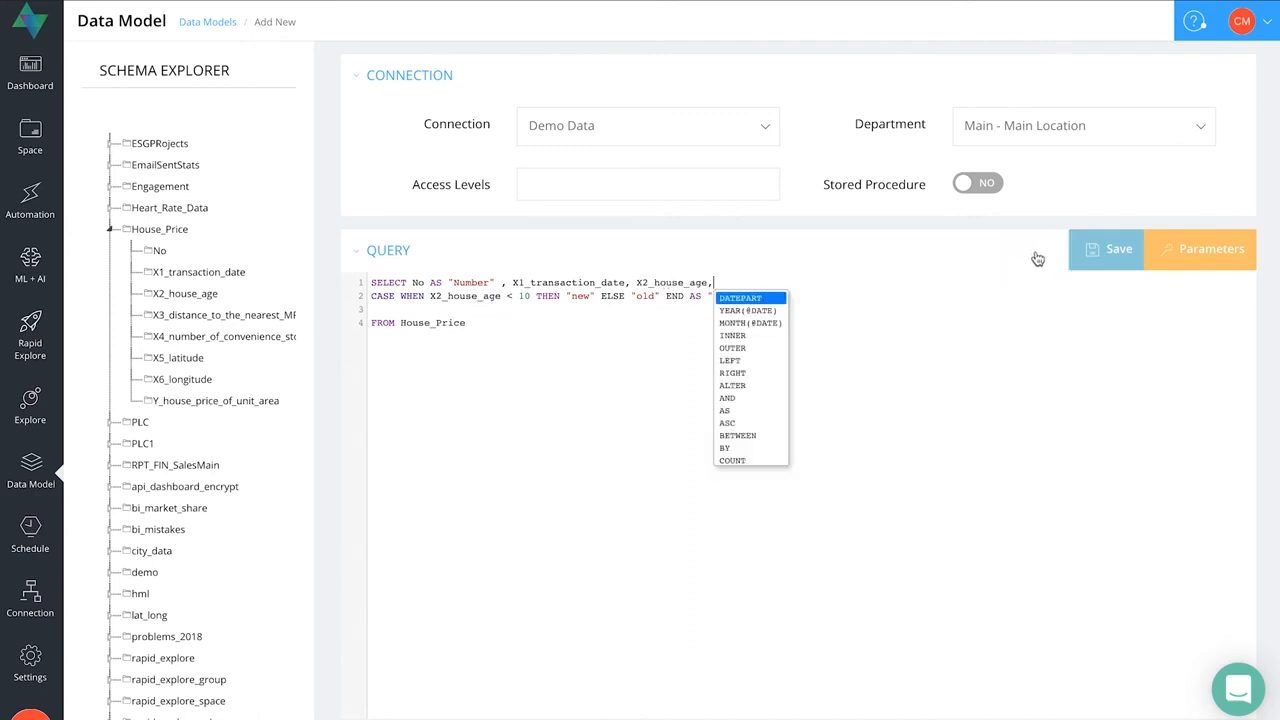
{"action": "scroll", "coordinate": [816, 372], "scroll_direction": "down", "scroll_amount": 5}
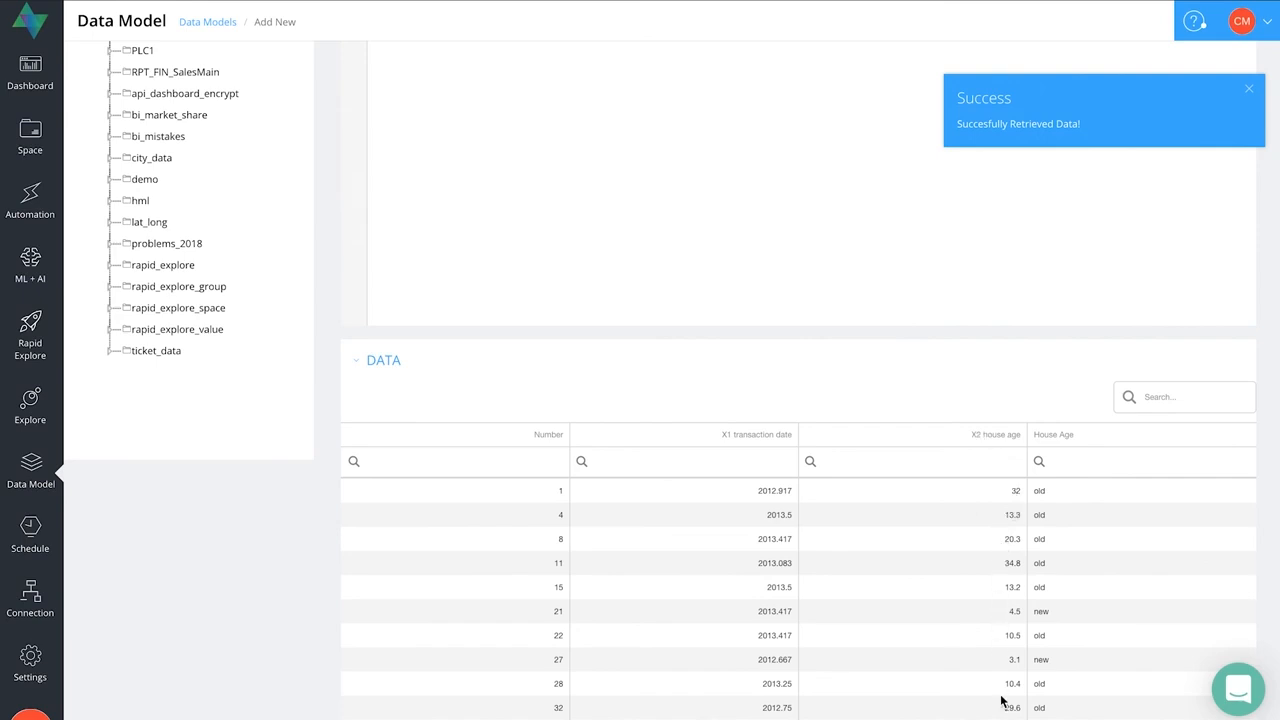
- Examine the House Age column's filter options and compare the retrieved data with the query
{"action": "left_click", "coordinate": [1039, 461]}
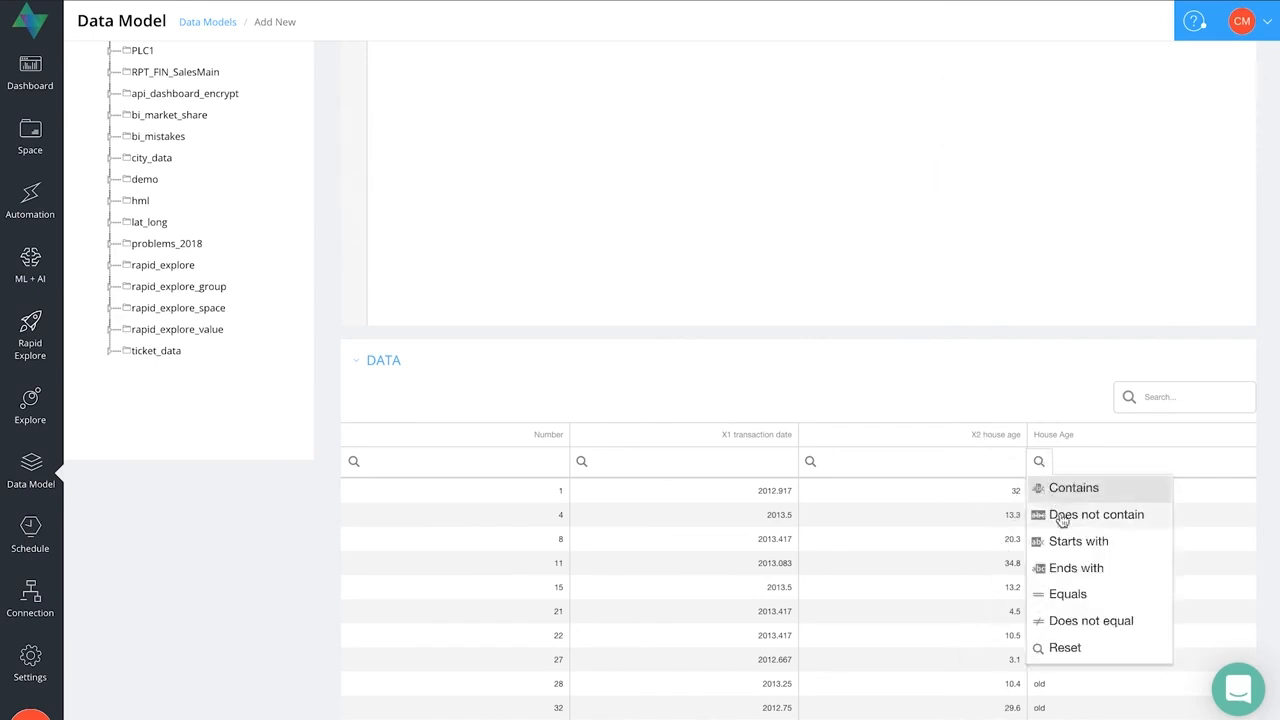
{"action": "left_click", "coordinate": [1259, 585]}
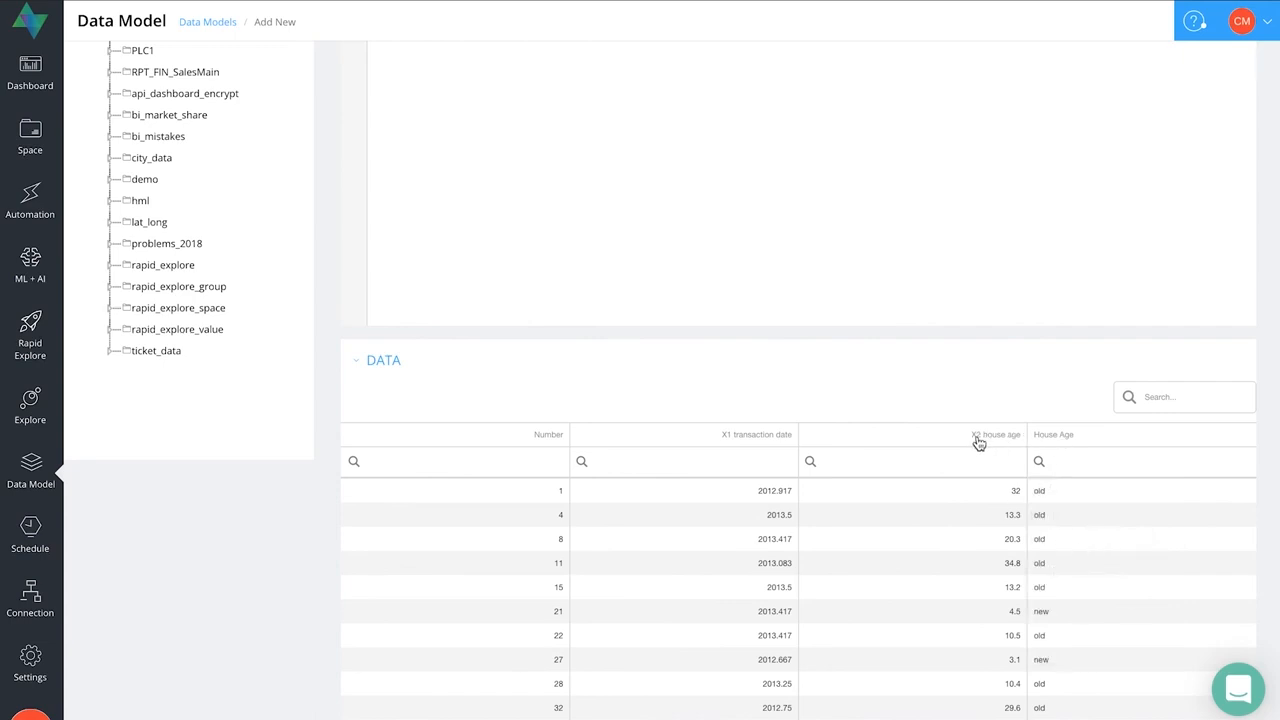
{"action": "scroll", "coordinate": [838, 242], "scroll_direction": "up", "scroll_amount": 2}
{"action": "scroll", "coordinate": [838, 242], "scroll_direction": "up", "scroll_amount": 3}
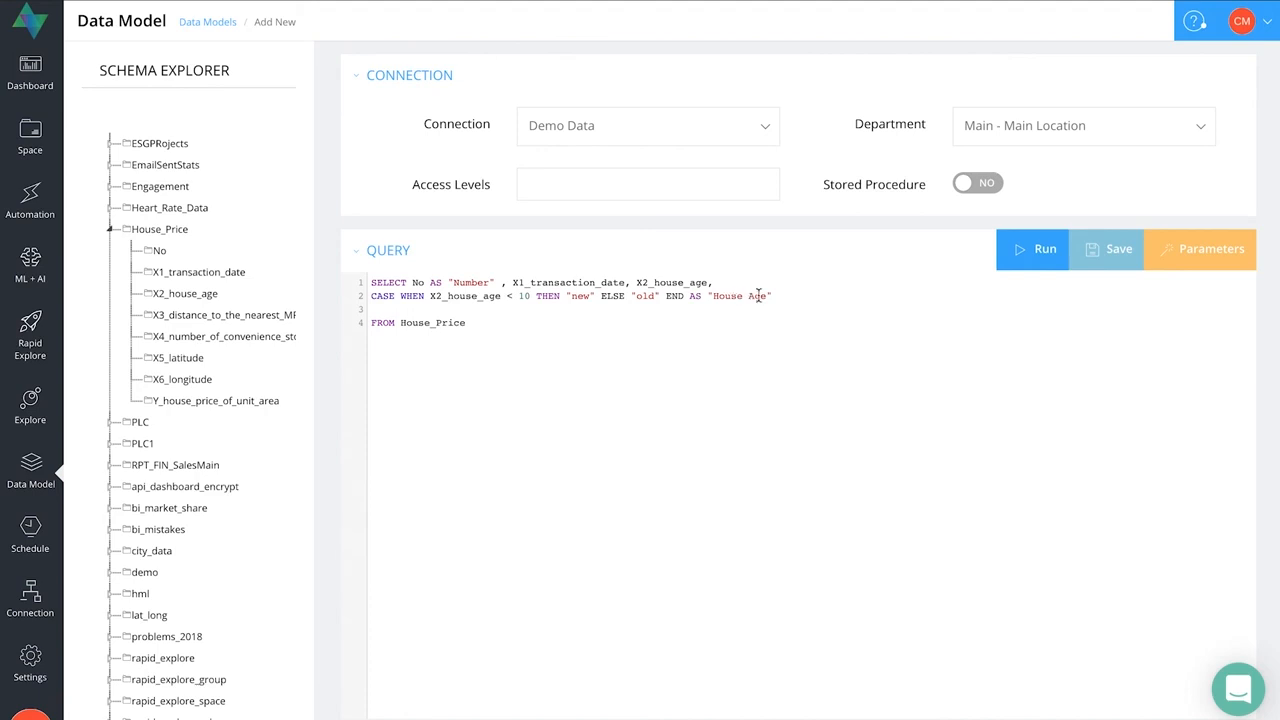
{"action": "scroll", "coordinate": [860, 462], "scroll_direction": "down", "scroll_amount": 5}
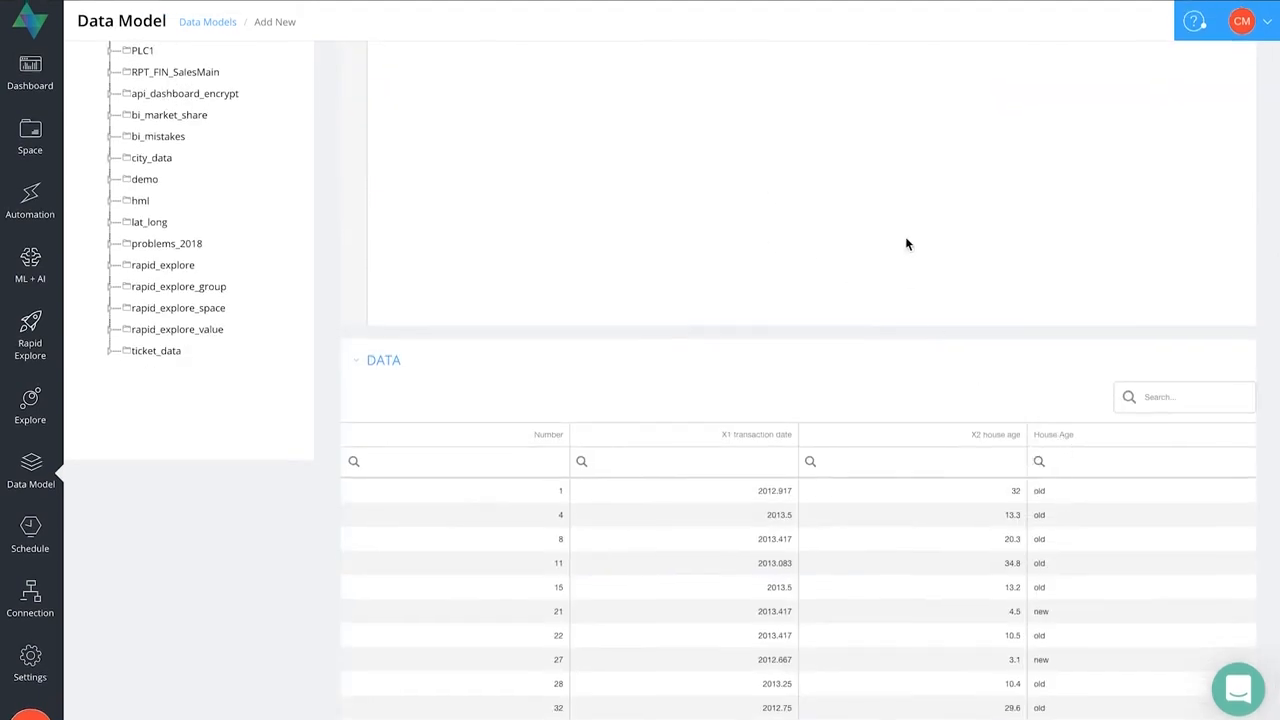
{"action": "scroll", "coordinate": [907, 244], "scroll_direction": "up", "scroll_amount": 5}
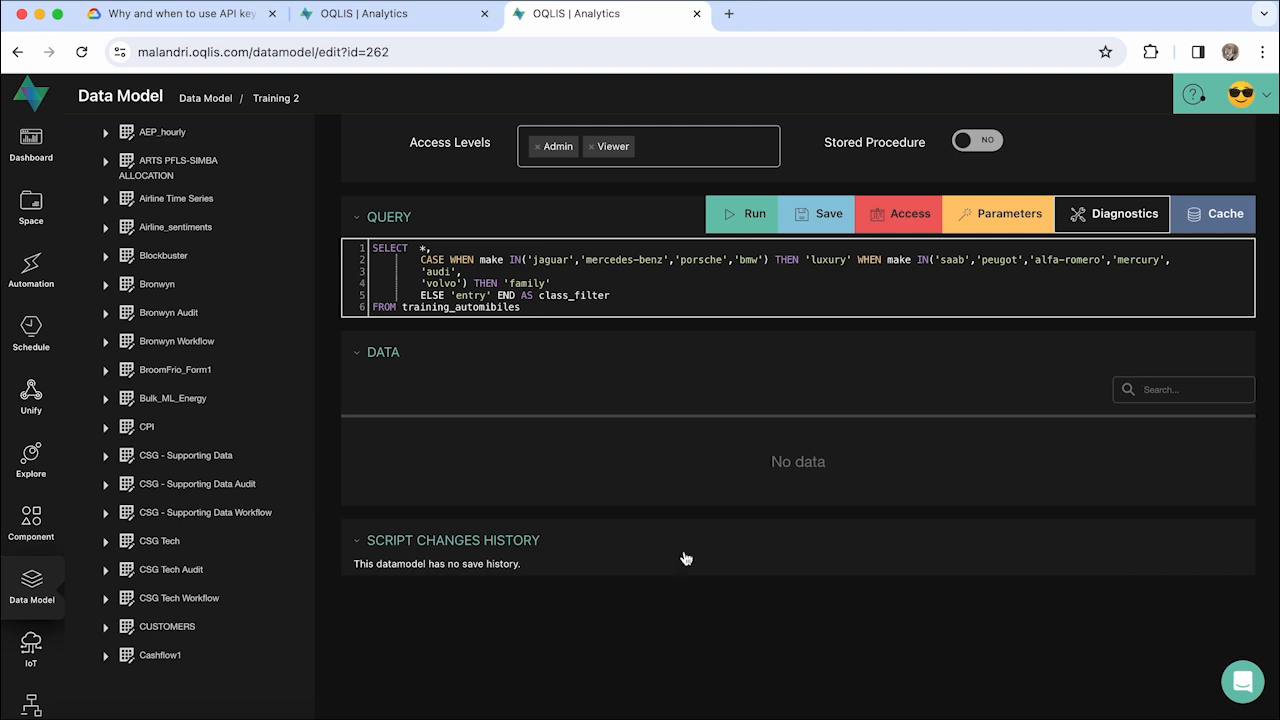
- Look at the Training 2.1 model's script changes history in the other browser tab and return to Training 2
{"action": "left_click", "coordinate": [374, 18]}
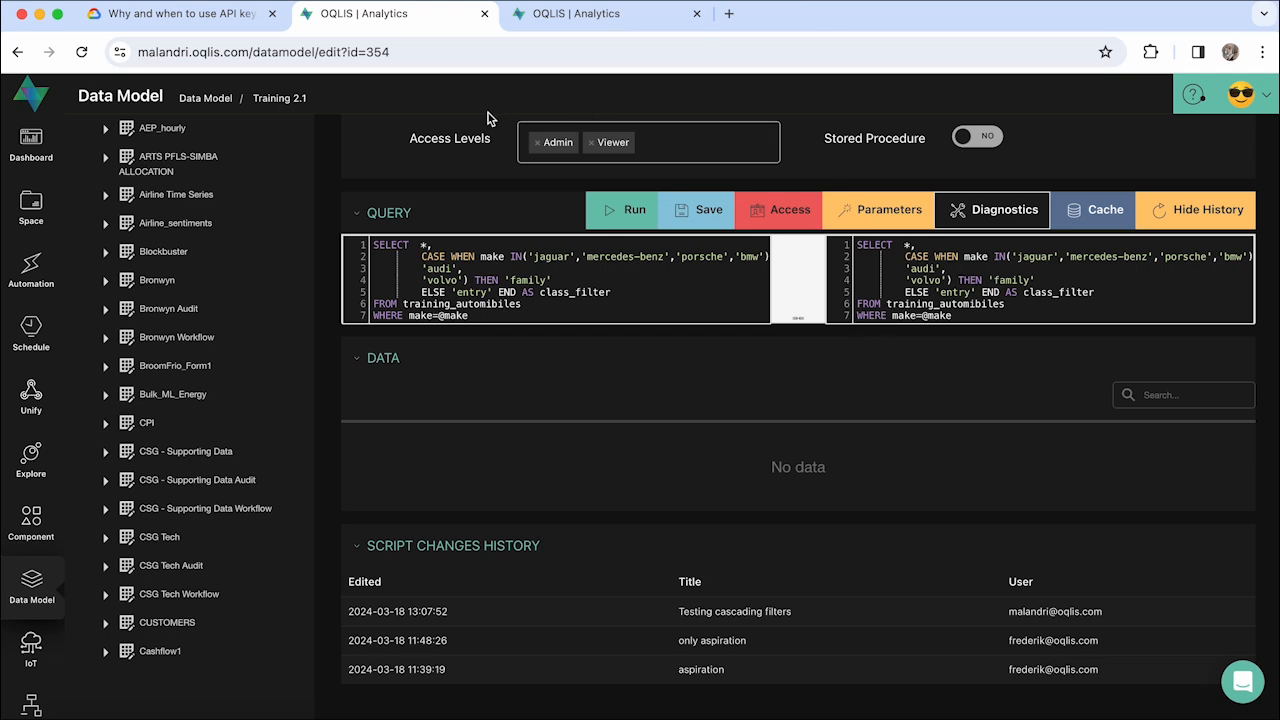
{"action": "left_click", "coordinate": [600, 13]}
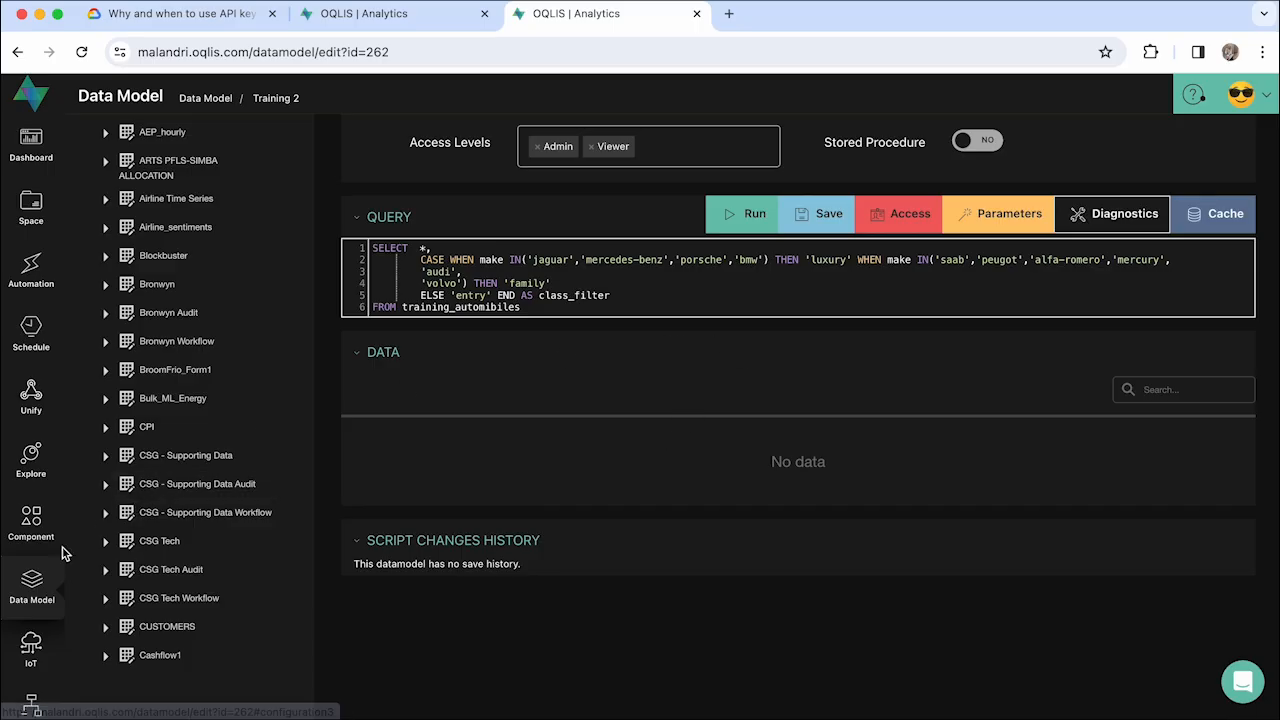
- Search the data model list for "train" and open the first inactive Training 2 model for editing
{"action": "left_click", "coordinate": [38, 582]}
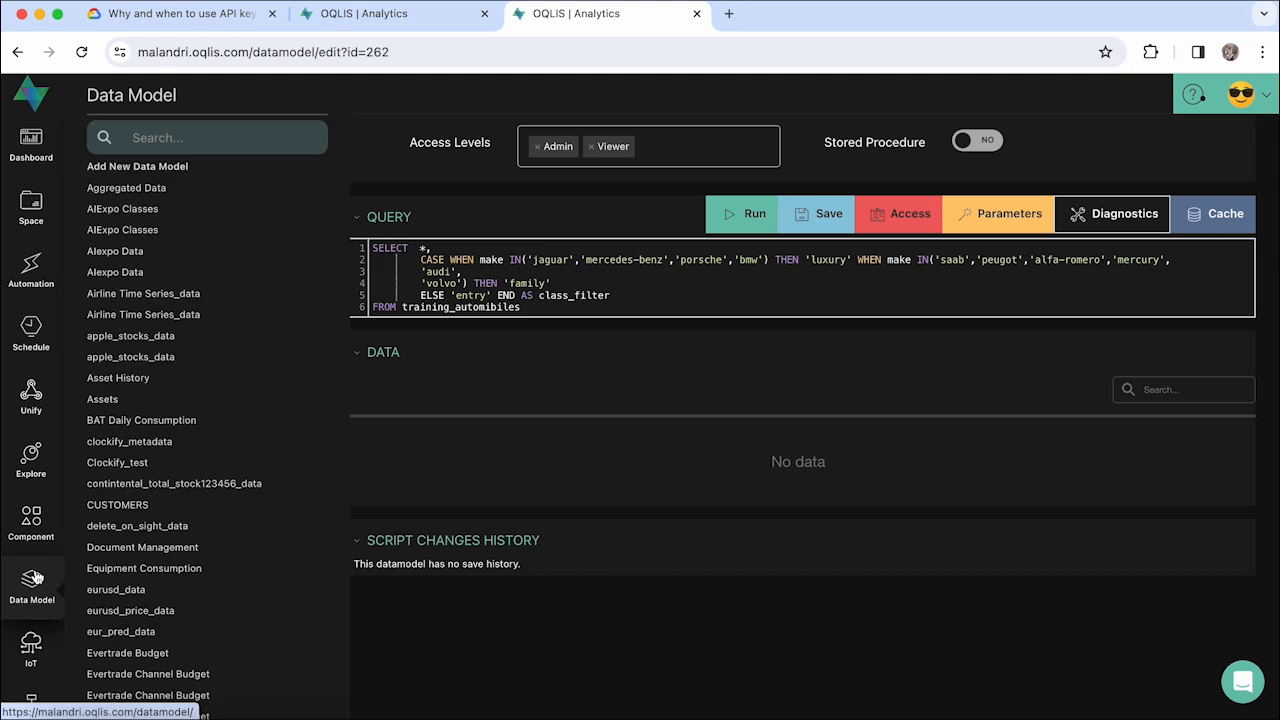
{"action": "left_click", "coordinate": [40, 582]}
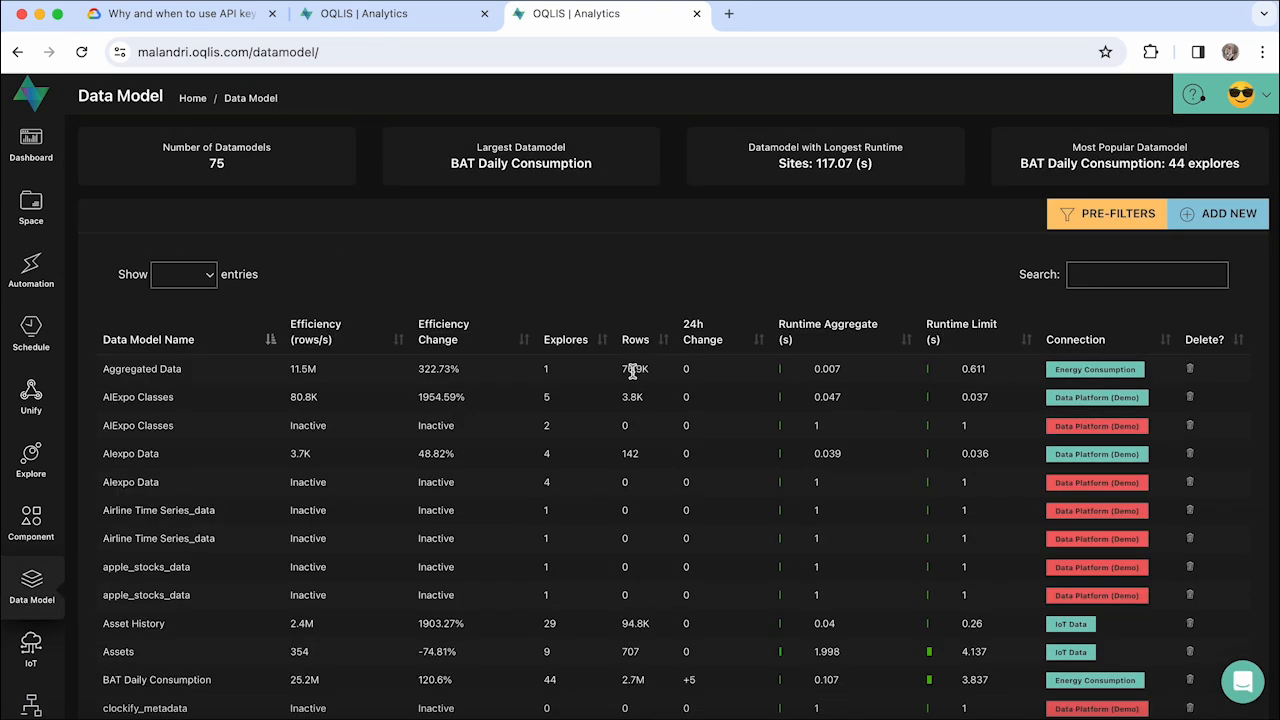
{"action": "left_click", "coordinate": [1094, 274]}
{"action": "type", "text": "train"}
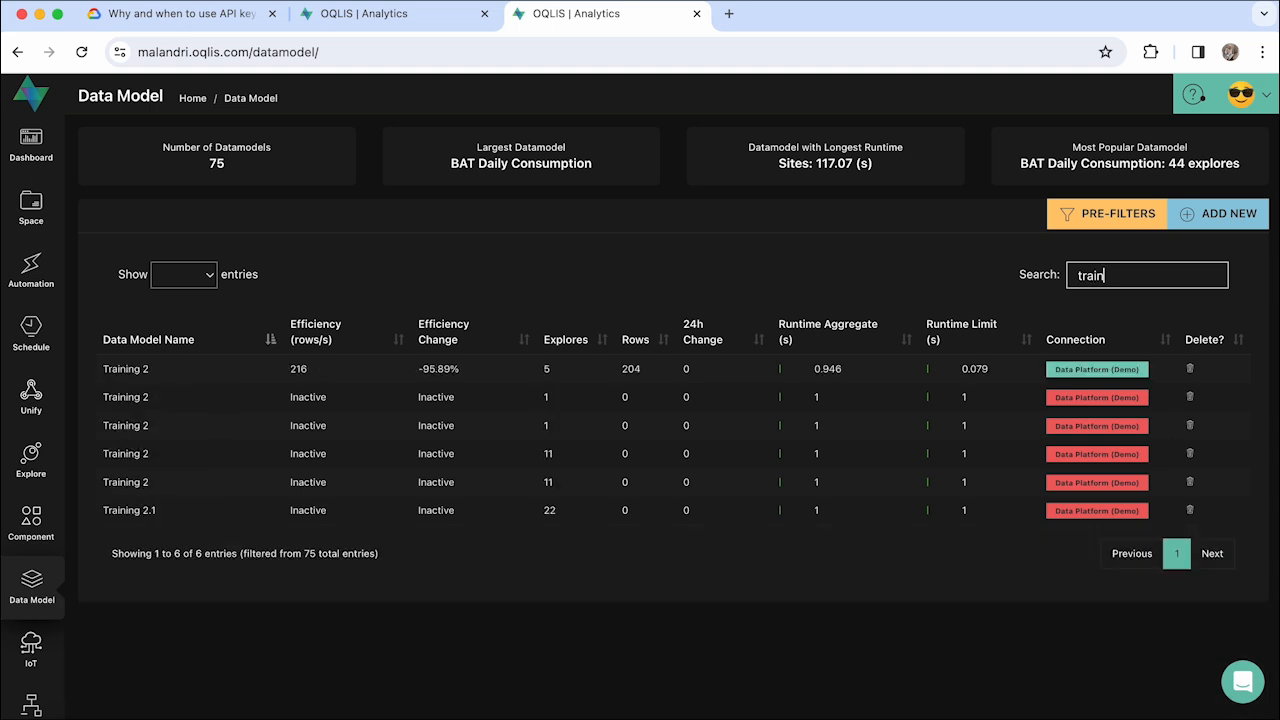
{"action": "left_click", "coordinate": [127, 398]}
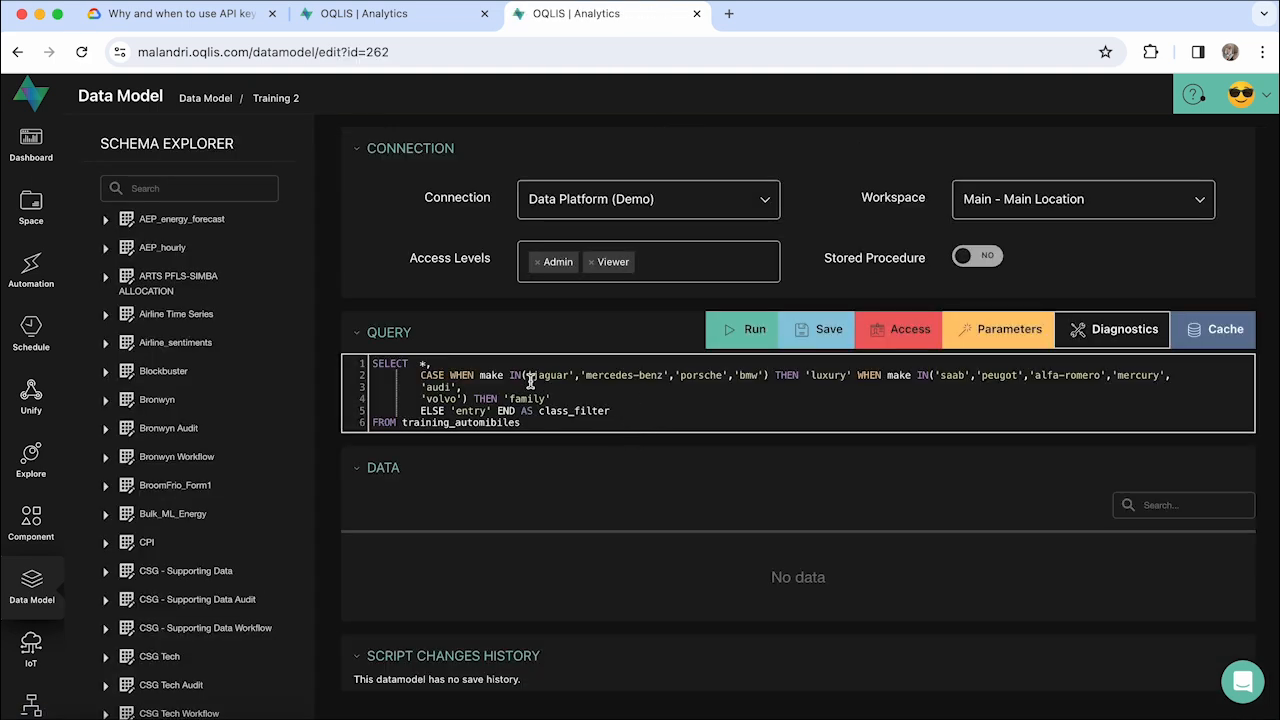
- Run the Training 2 query to retrieve its data and open the save dialog for the data model
{"action": "left_click", "coordinate": [742, 338]}
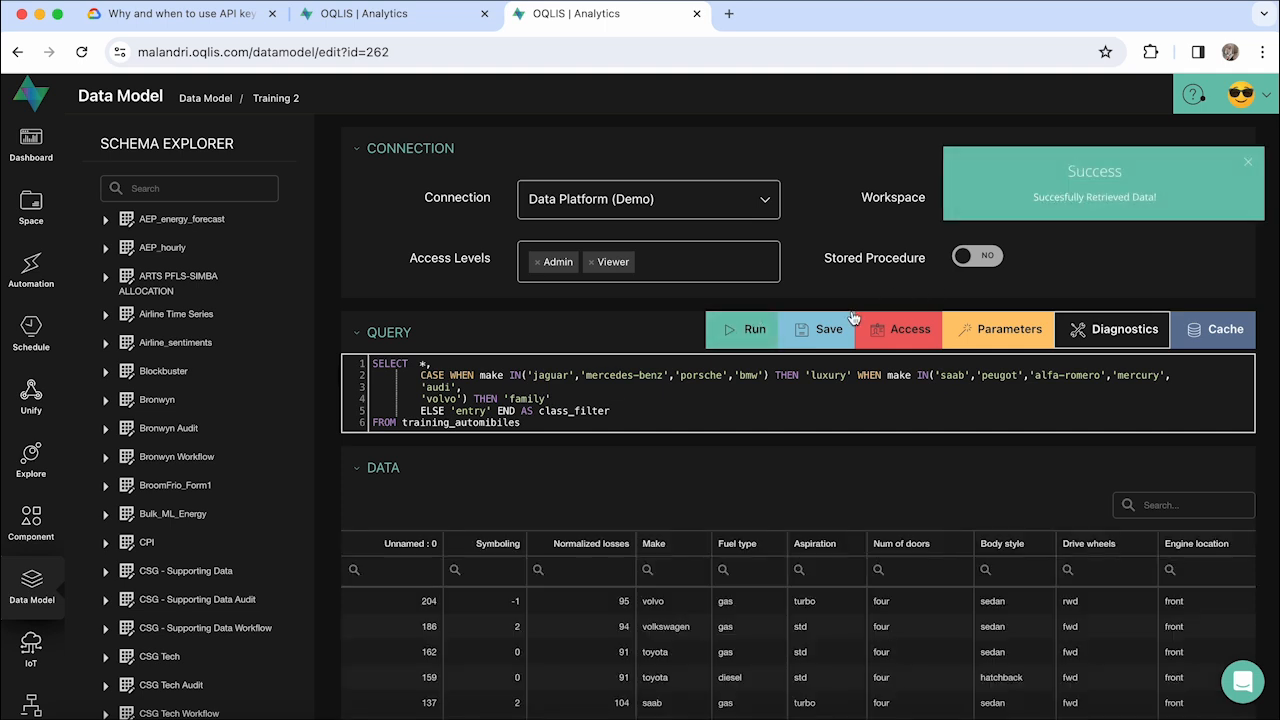
{"action": "left_click", "coordinate": [824, 331]}
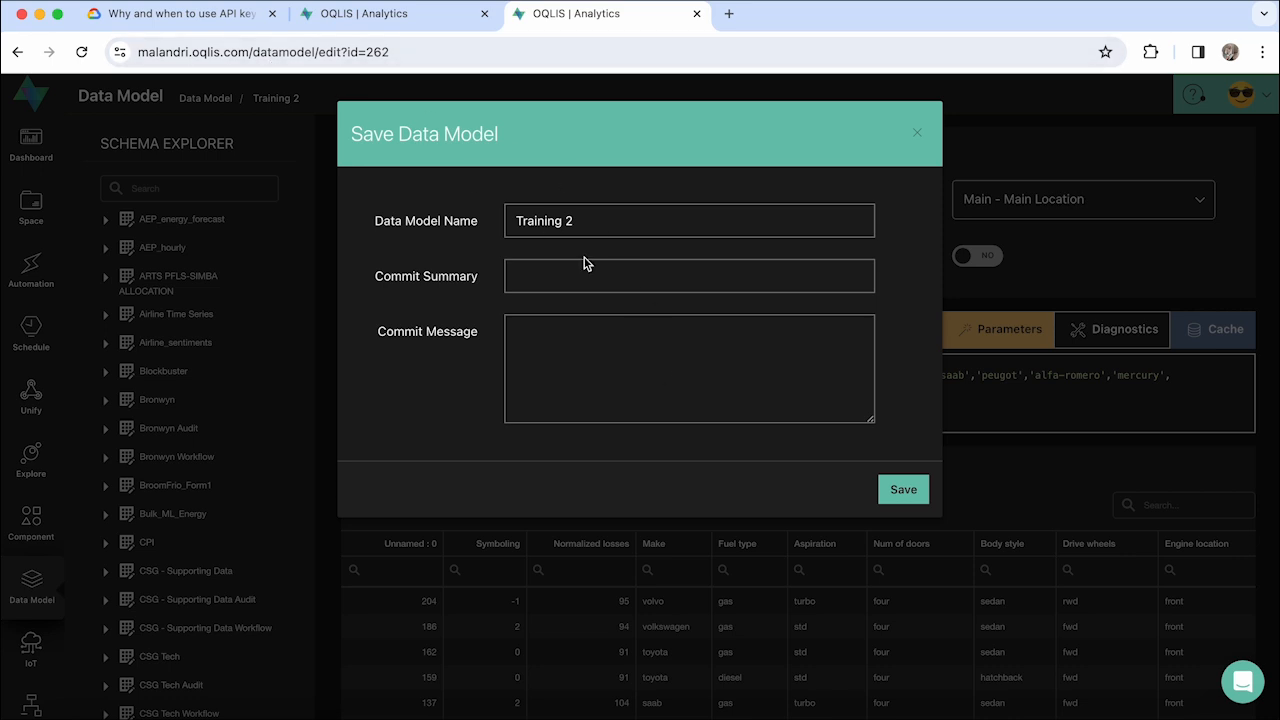
- Switch to the open Training 2.1 model and compare its current query with the "only aspiration" version from the script changes history
{"action": "left_click", "coordinate": [358, 22]}
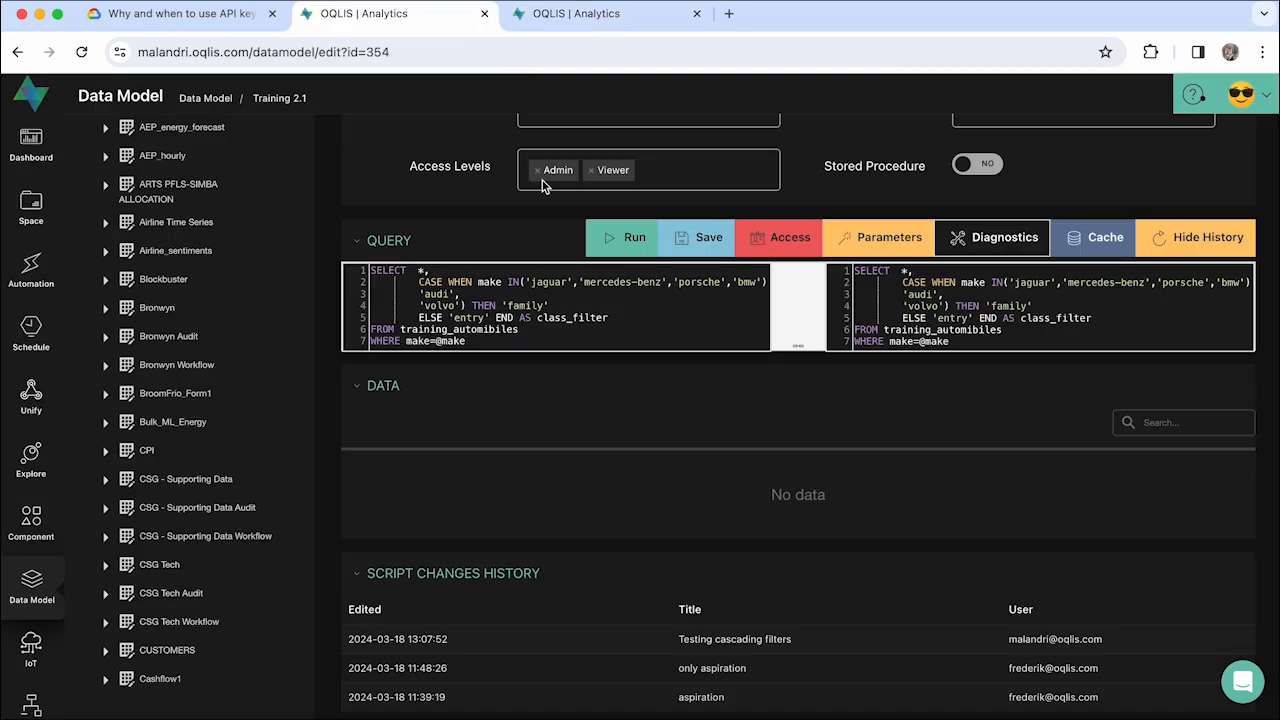
{"action": "scroll", "coordinate": [712, 479], "scroll_direction": "down", "scroll_amount": 1}
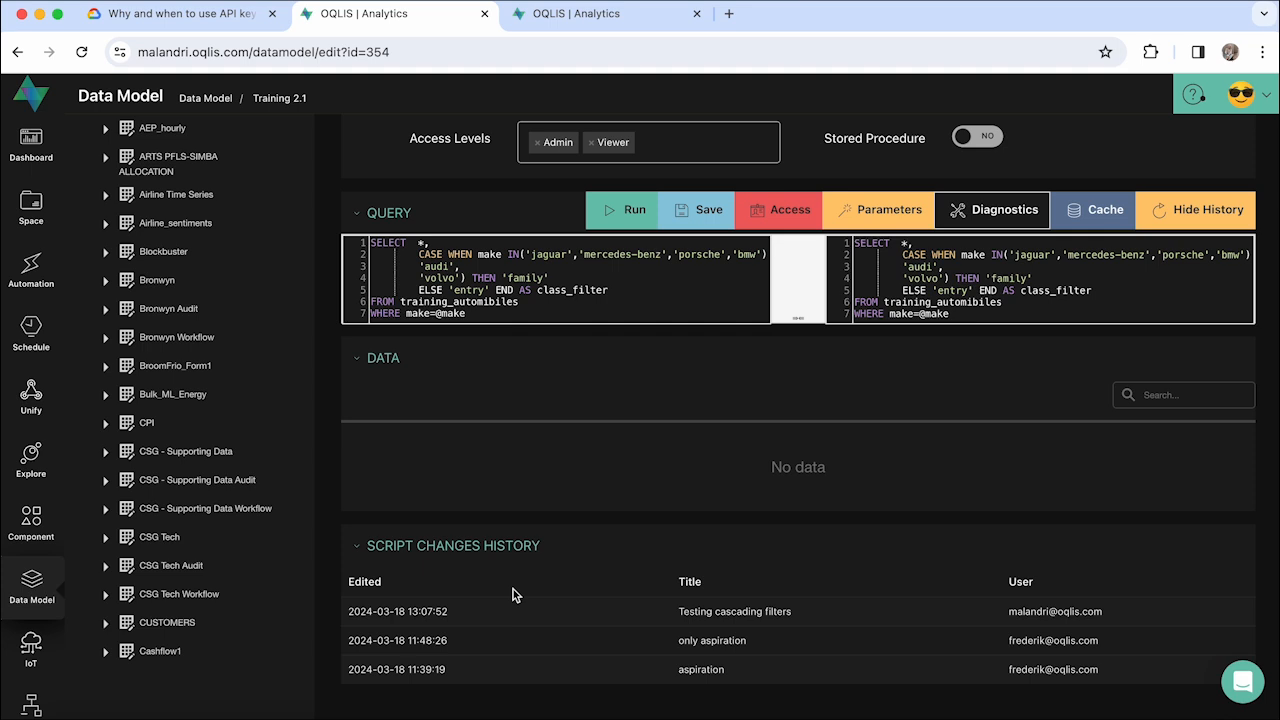
{"action": "scroll", "coordinate": [540, 612], "scroll_direction": "up", "scroll_amount": 1}
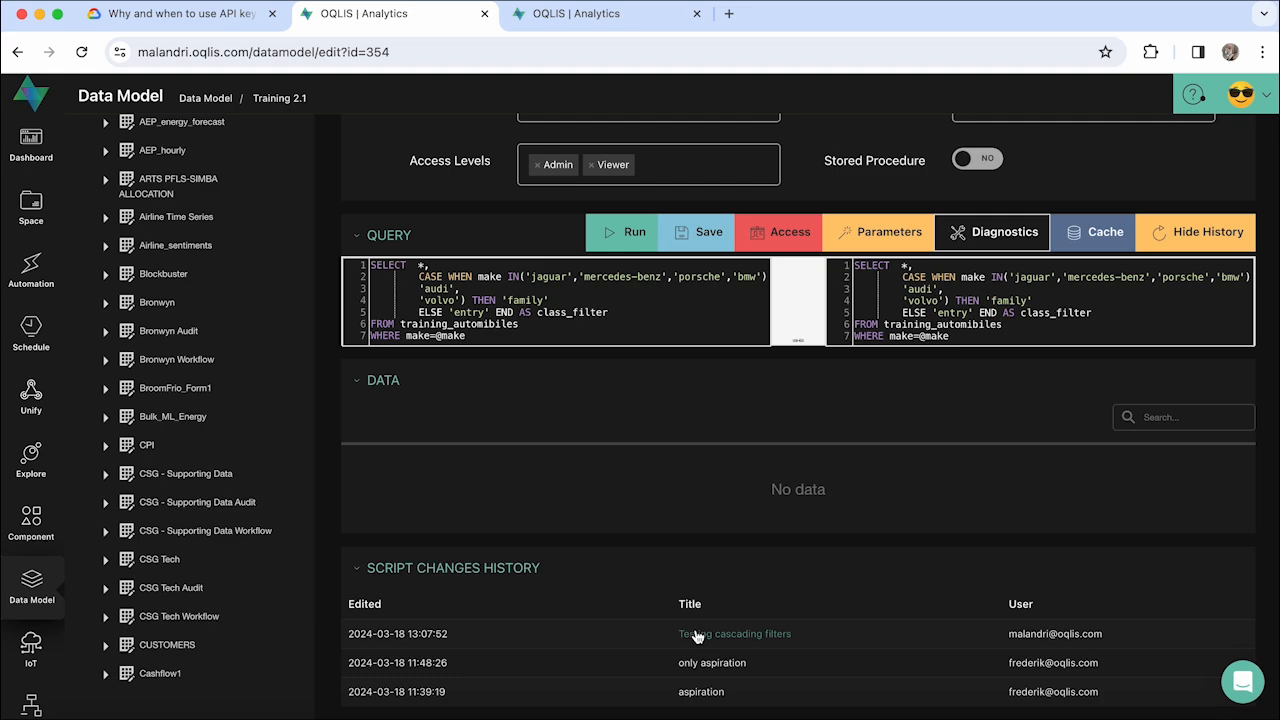
{"action": "scroll", "coordinate": [731, 440], "scroll_direction": "up", "scroll_amount": 1}
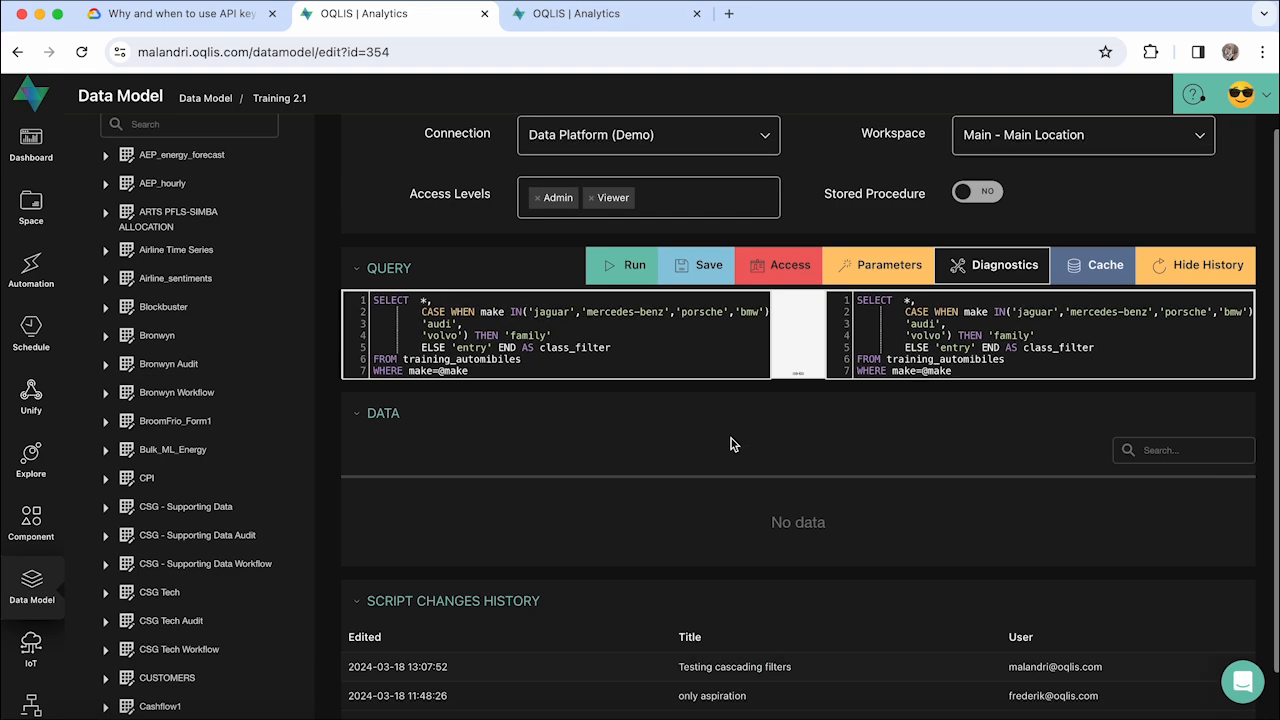
{"action": "scroll", "coordinate": [709, 689], "scroll_direction": "down", "scroll_amount": 1}
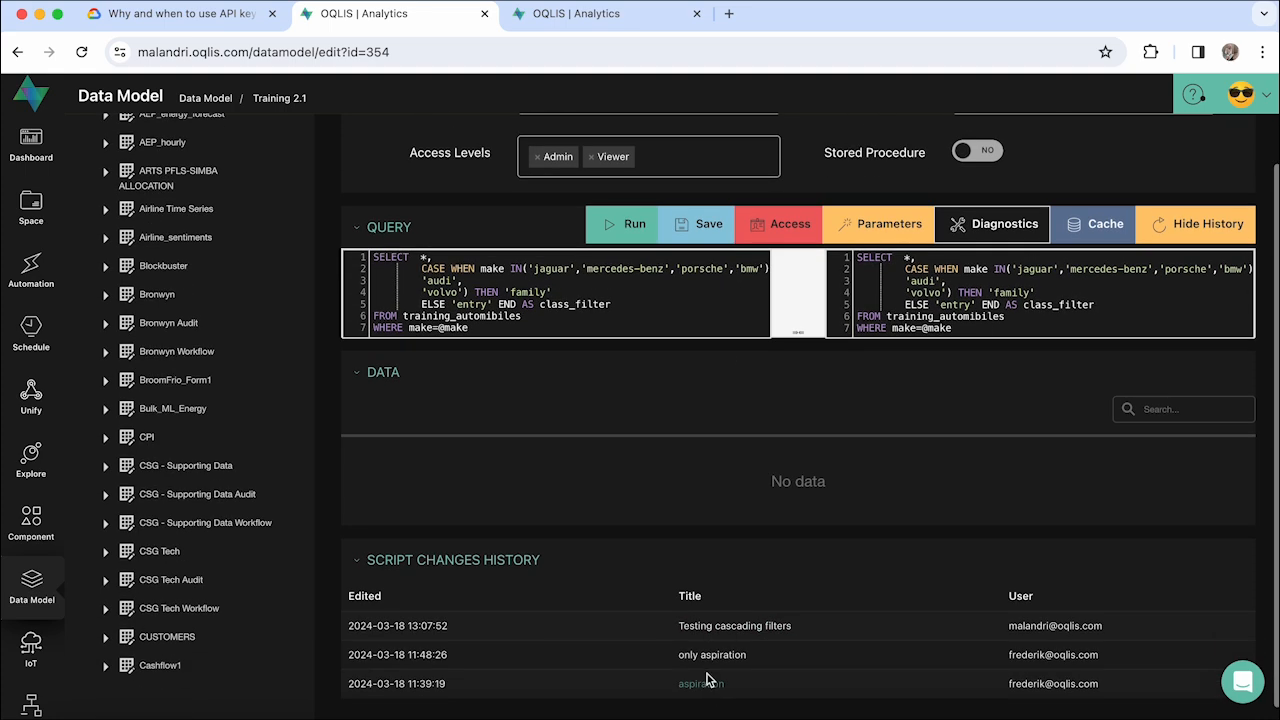
{"action": "left_click", "coordinate": [702, 659]}
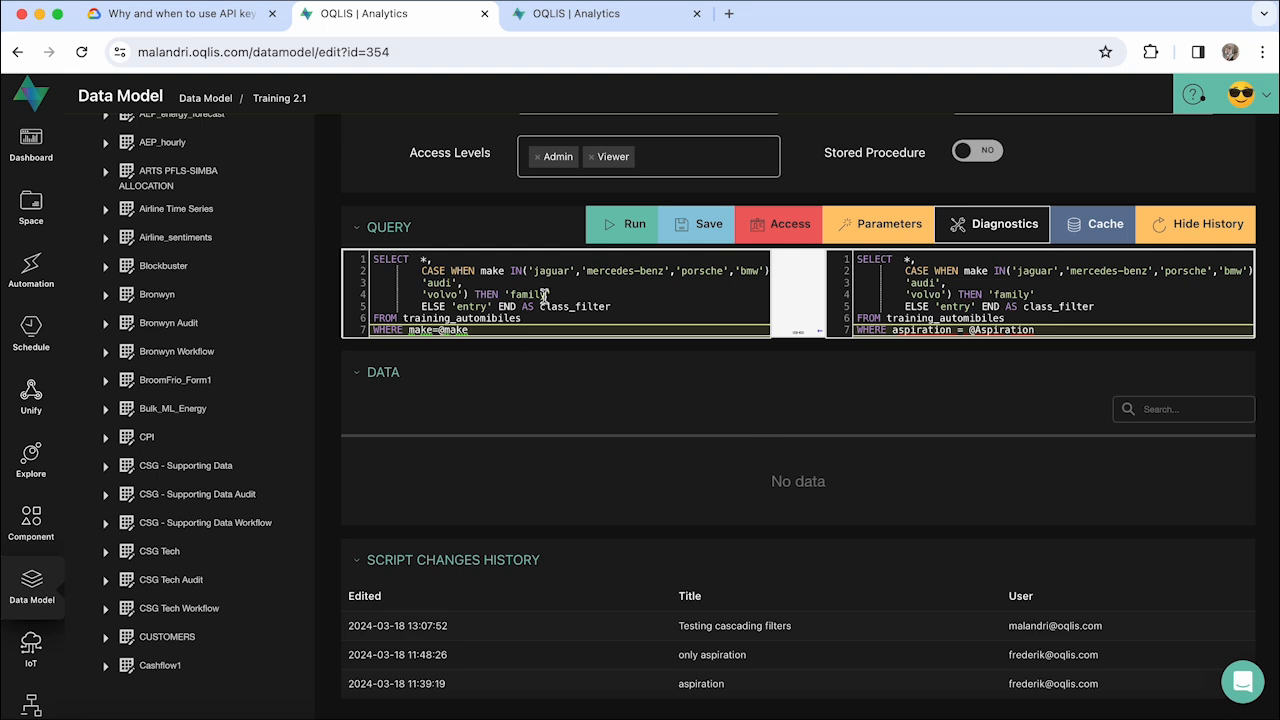